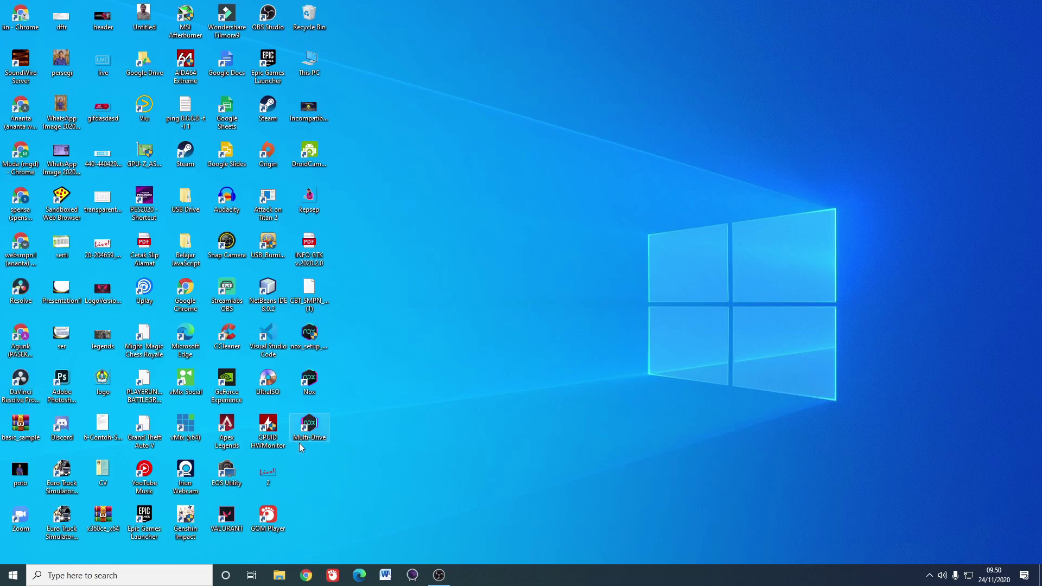
- Open Chrome and search Google for "spesifikasi minimum nox player"
click(306, 576)
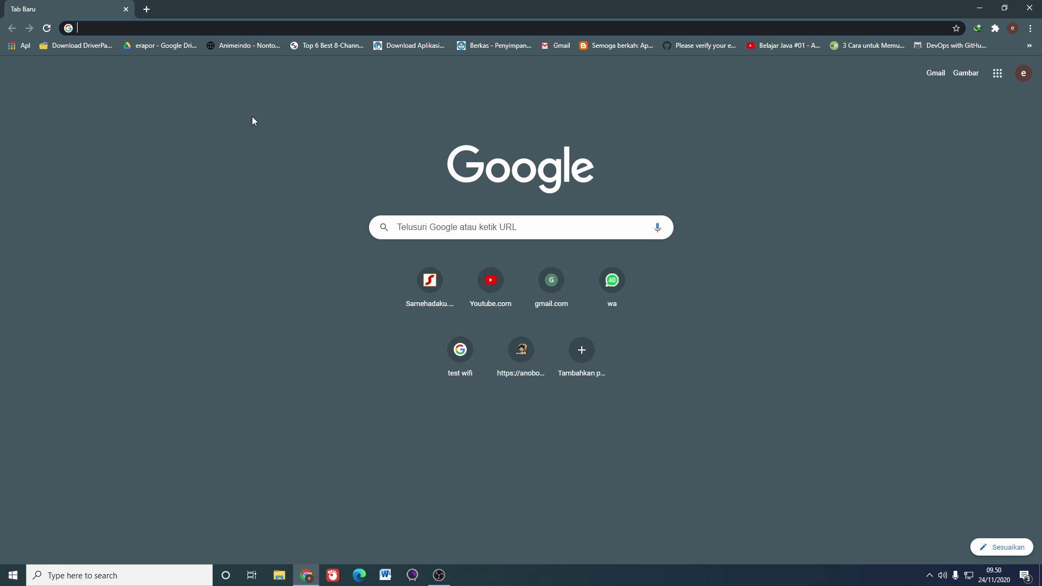
text(spesifikasi minimum nox player)
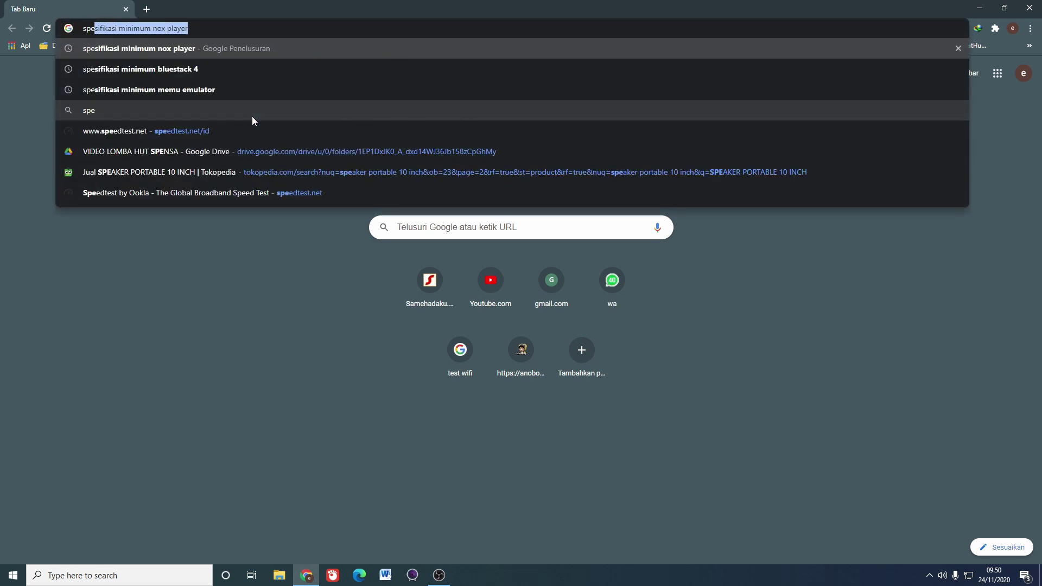
click(164, 49)
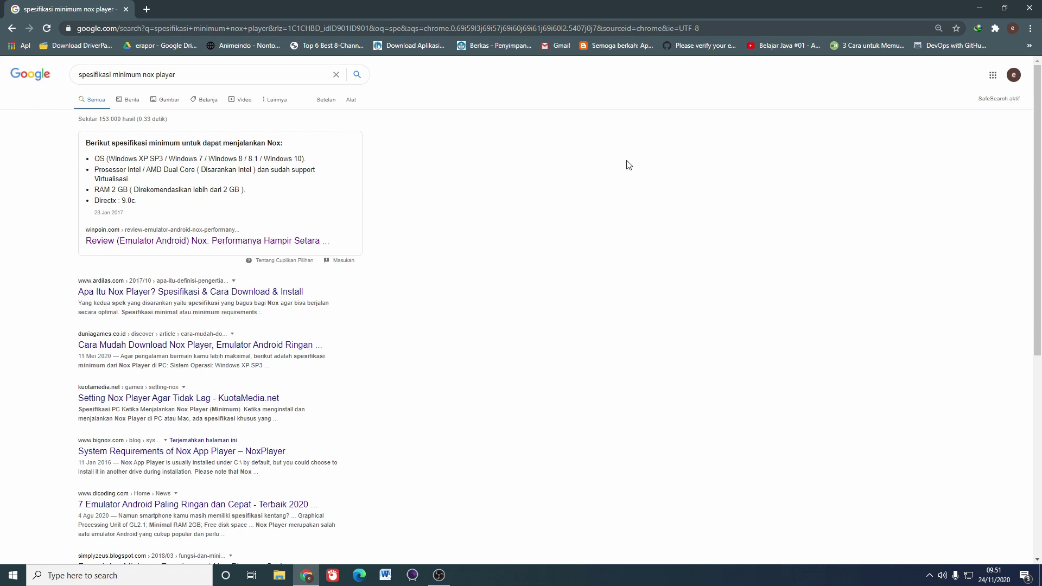
- Return to the search results and highlight the RAM recommendation in the Nox minimum requirements
click(980, 8)
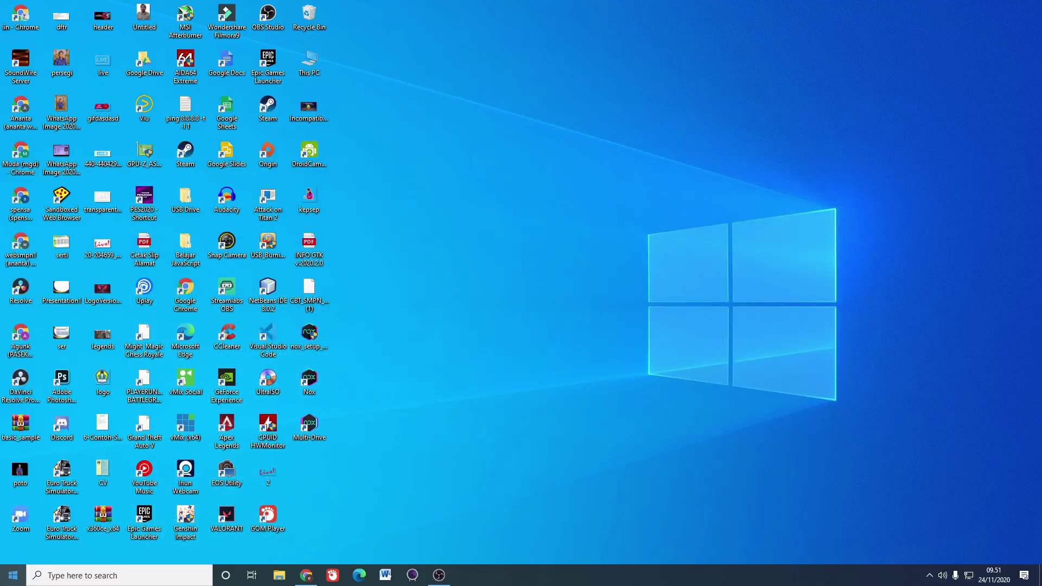
click(8, 580)
click(569, 419)
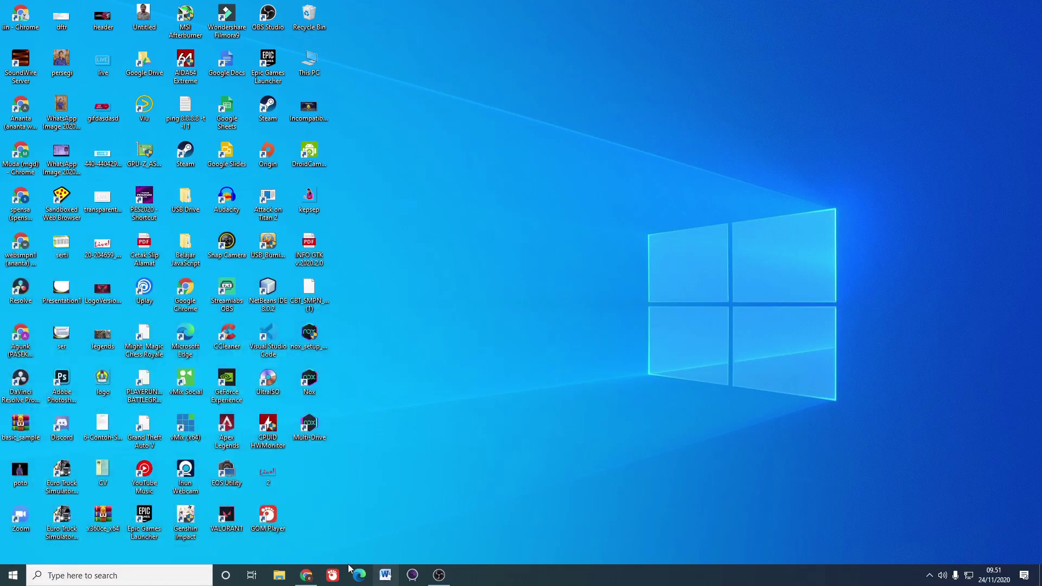
click(307, 575)
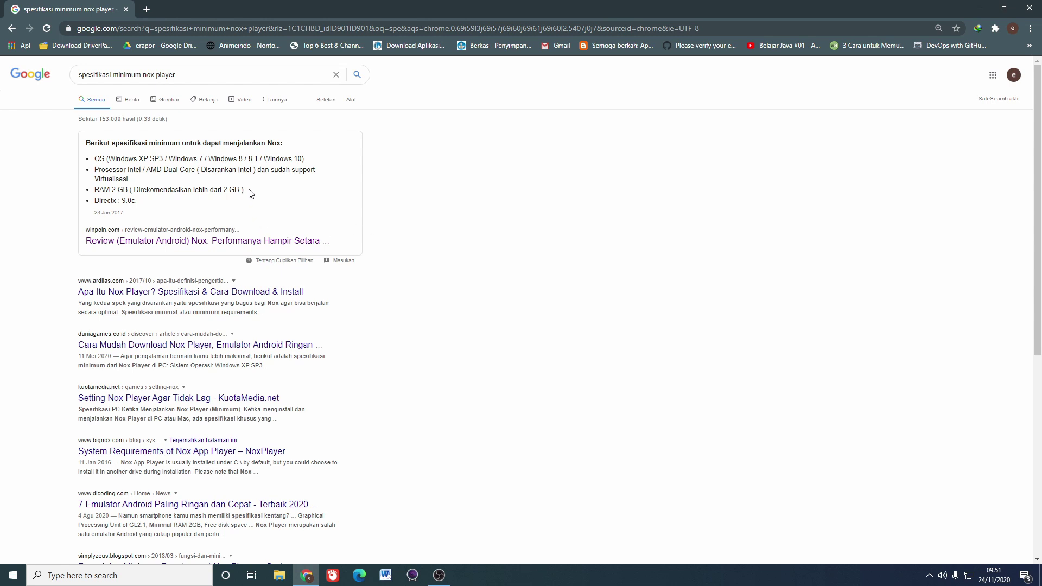
drag(246, 189, 132, 194)
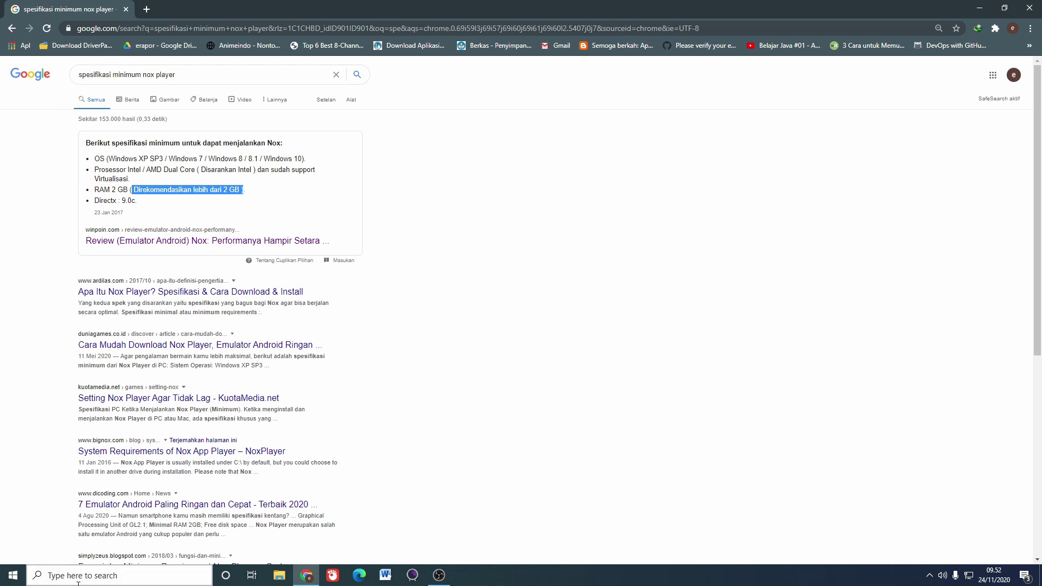
- Search Windows for dxdiag and launch the DirectX Diagnostic Tool
click(115, 579)
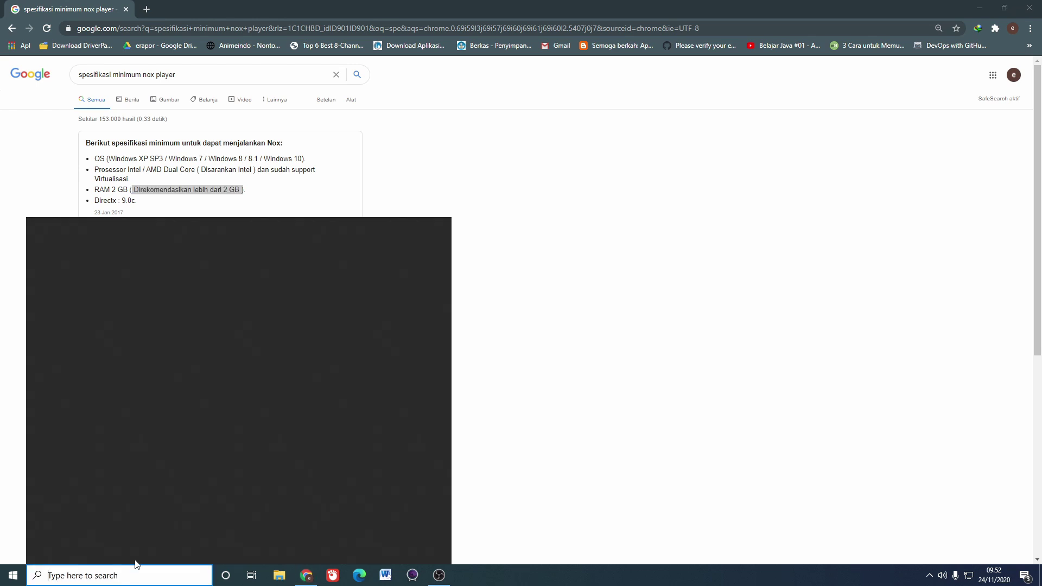
text(dx)
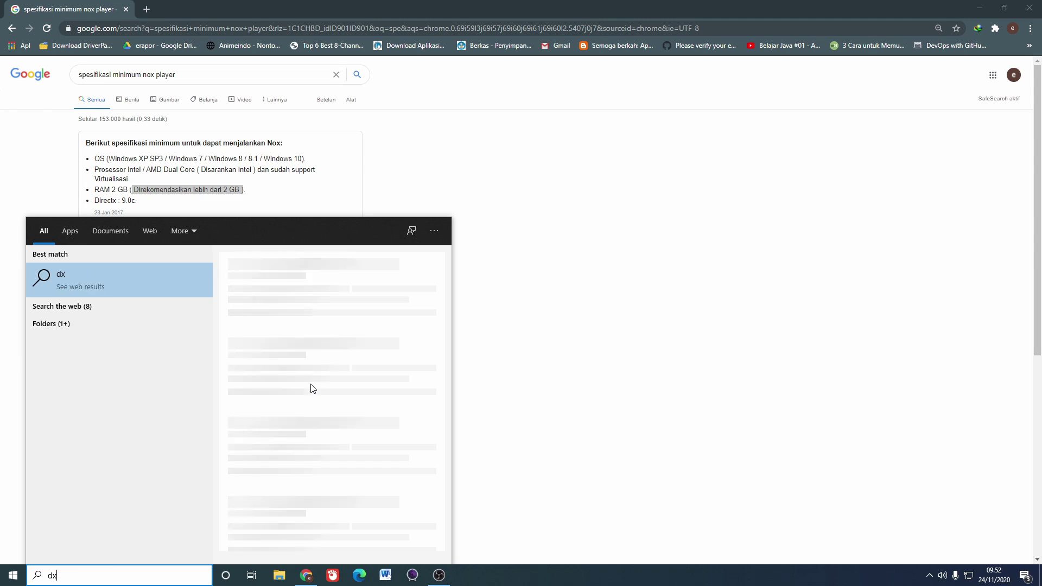
text(di)
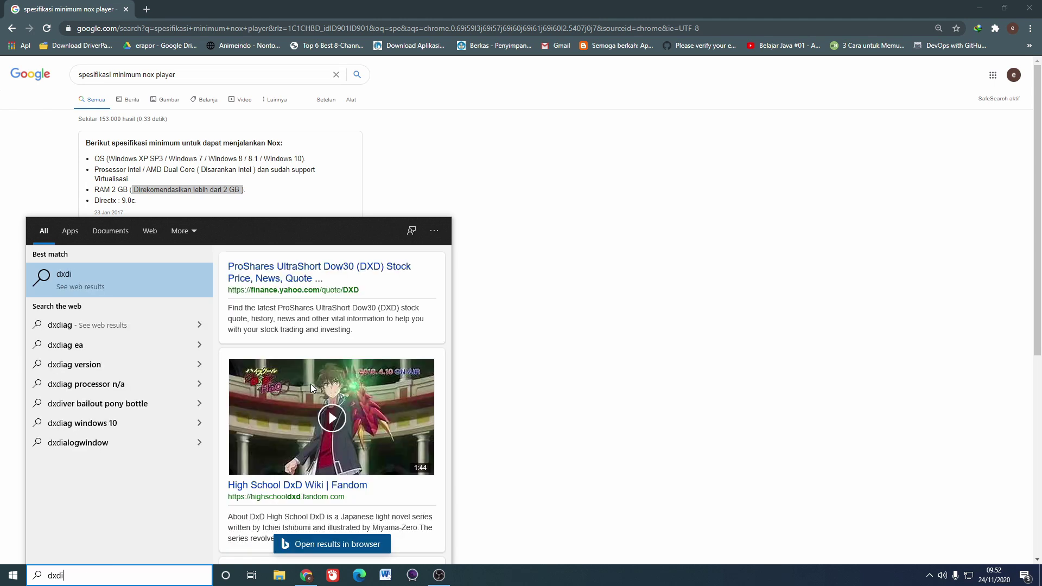
text(ag)
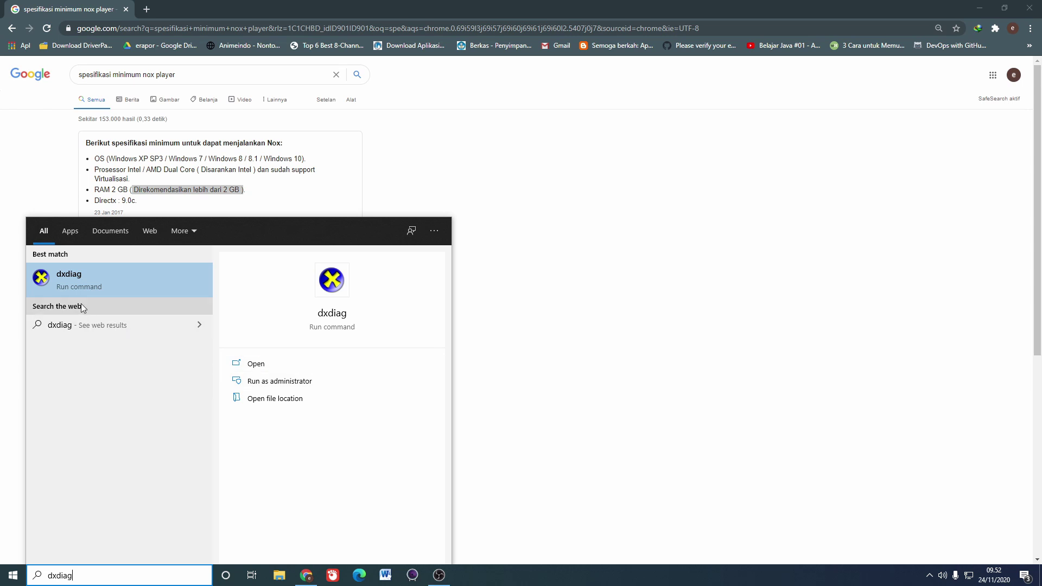
click(75, 276)
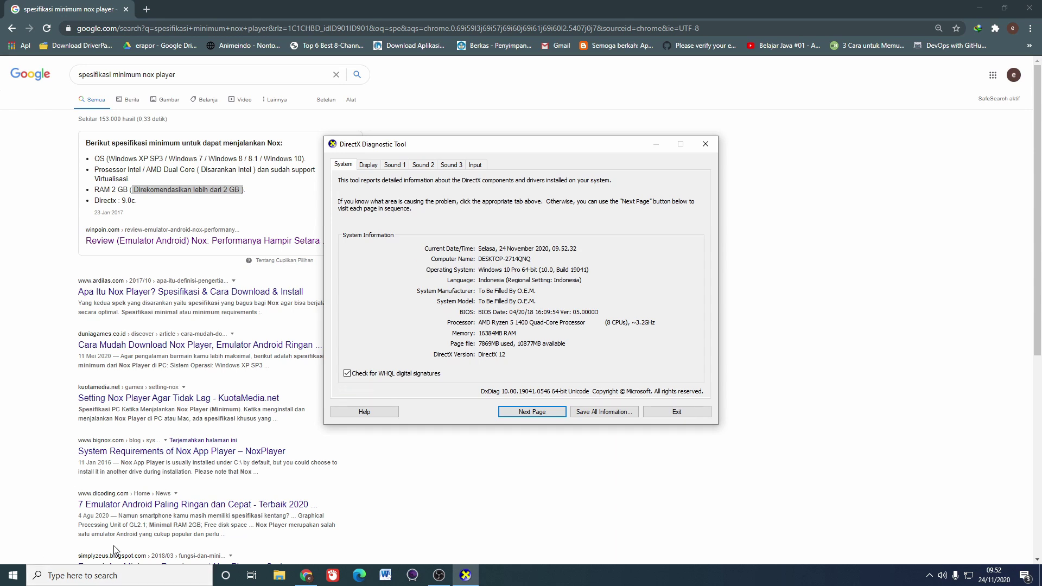
- Place the DirectX Diagnostic Tool beside the Nox requirements, check its system and display details, and close it
click(7, 579)
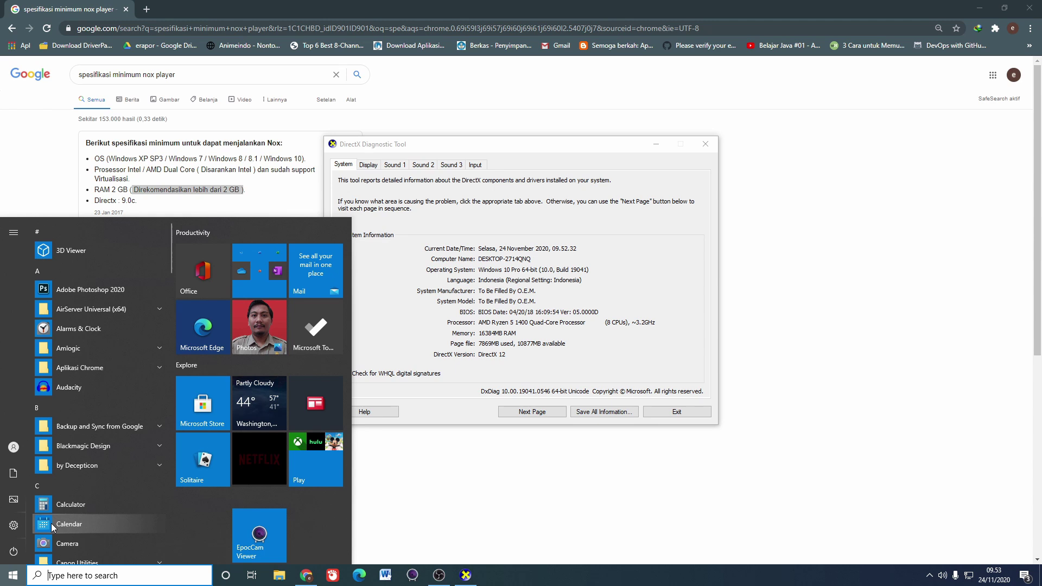
click(550, 365)
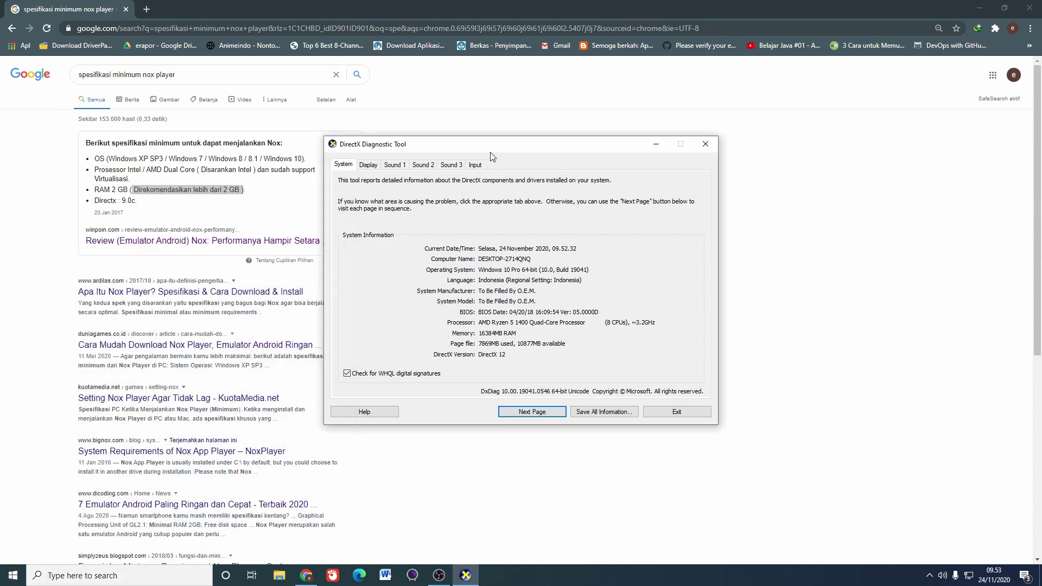
drag(492, 152, 651, 131)
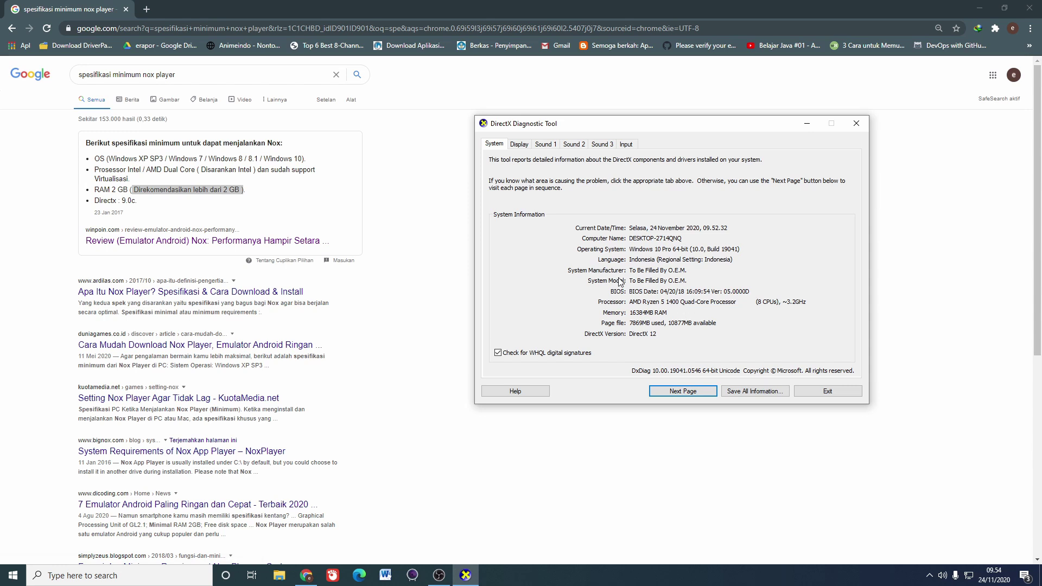
click(518, 145)
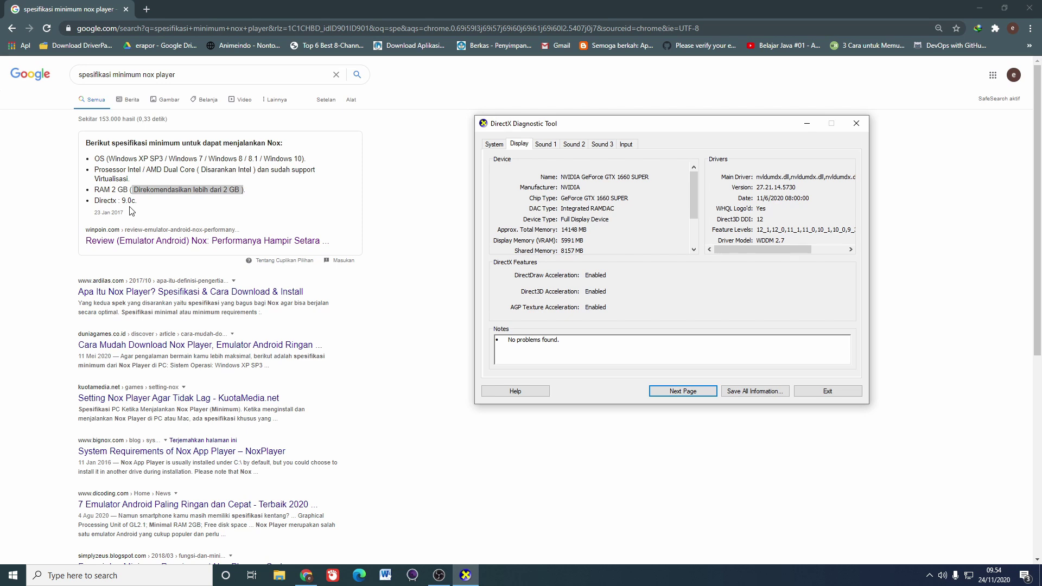
click(851, 124)
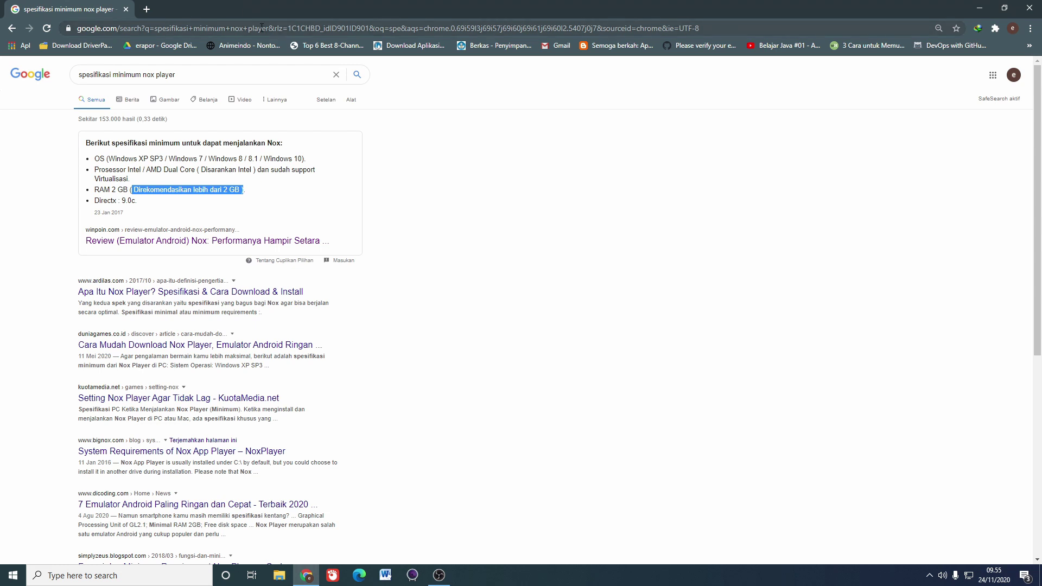
- Search Google for "nox player" and open the NoxPlayer website at id.bignox.com
click(263, 28)
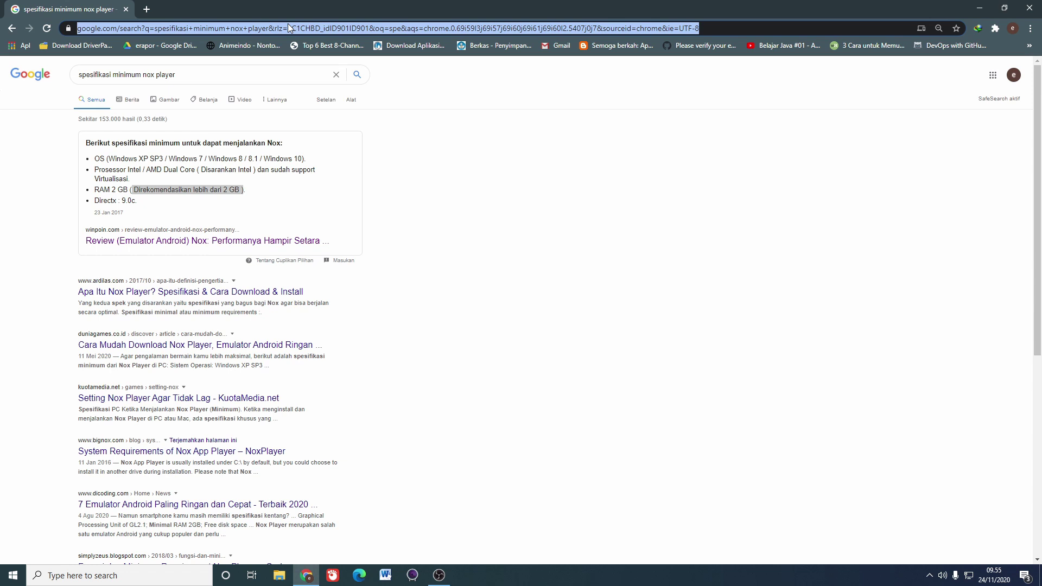
text(noc)
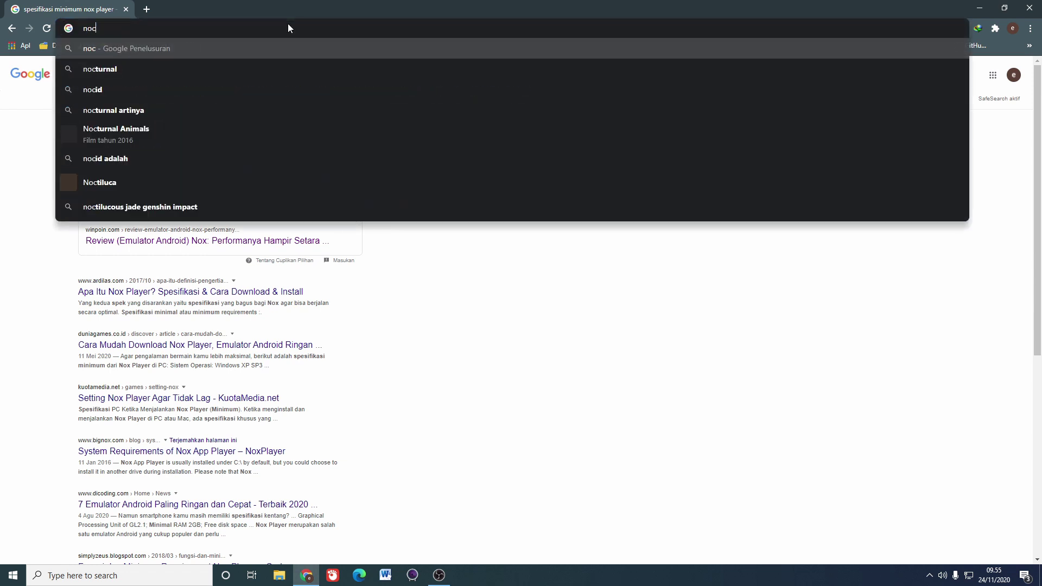
key(BackSpace)
text(x player)
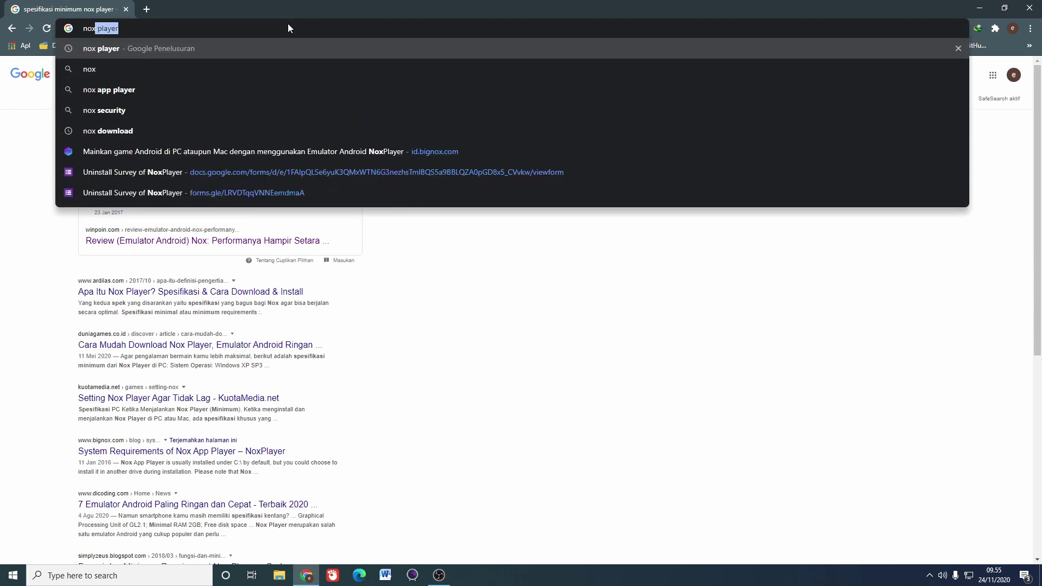
click(127, 50)
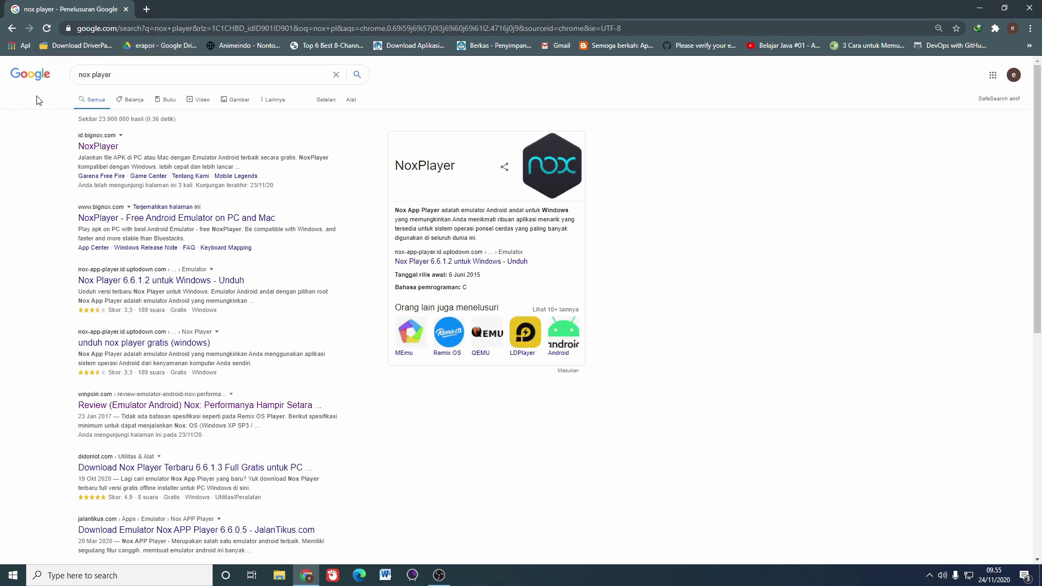
click(106, 146)
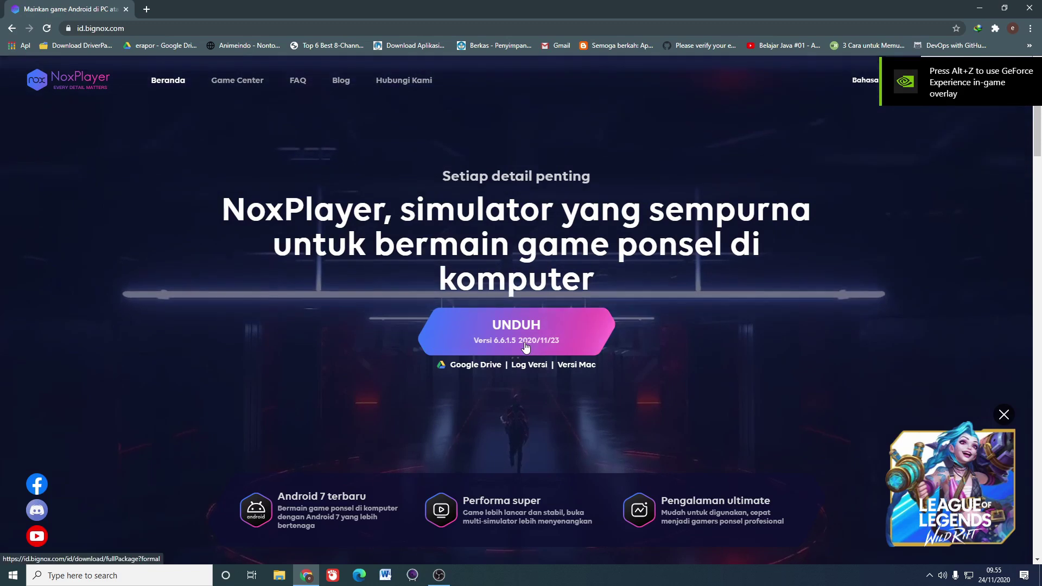
- Download the NoxPlayer 6.6.1.5 installer as a duplicate with a numbered file name and hide the progress window
click(524, 342)
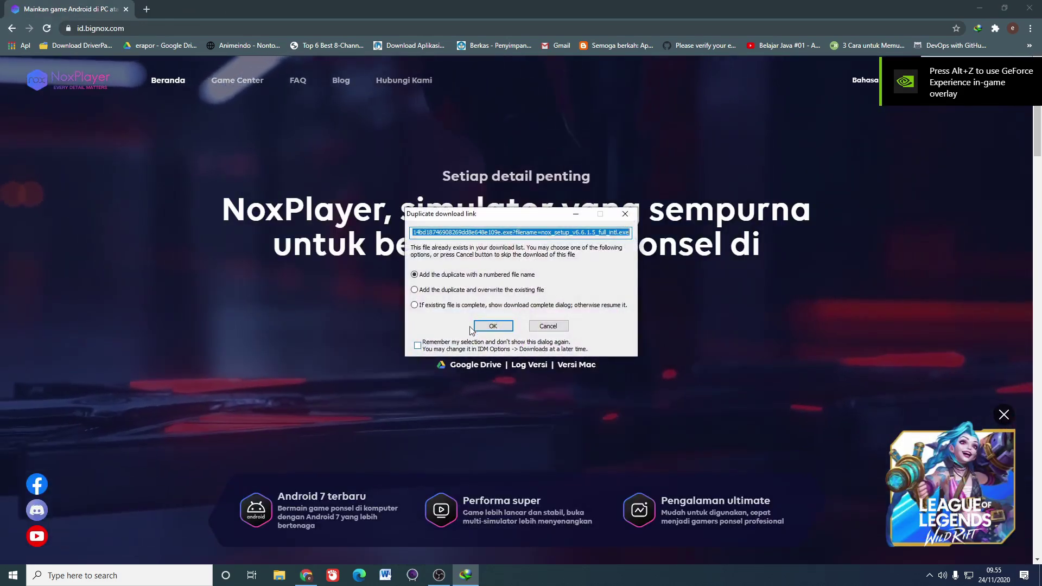
click(488, 326)
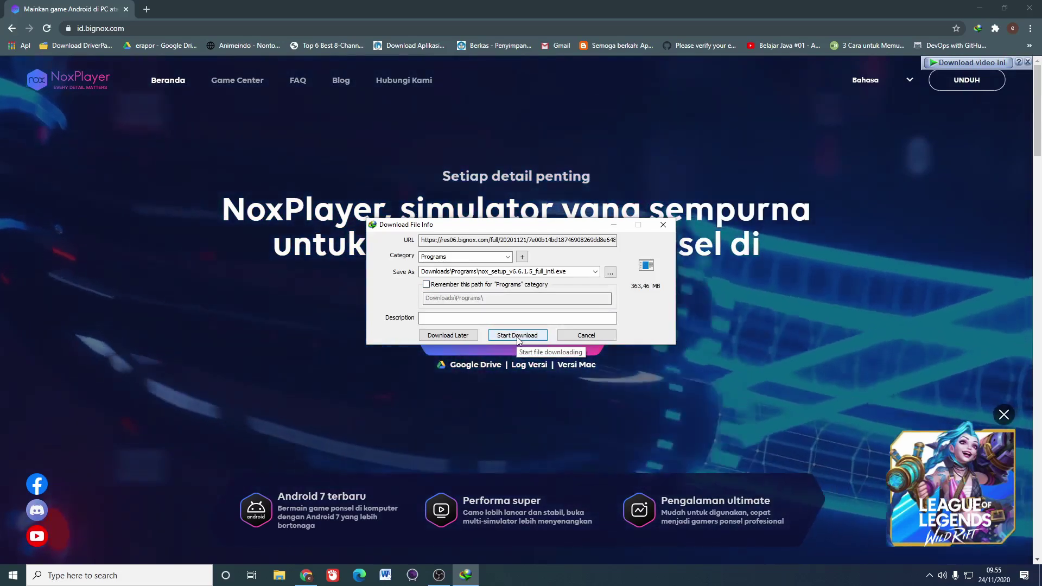
click(517, 336)
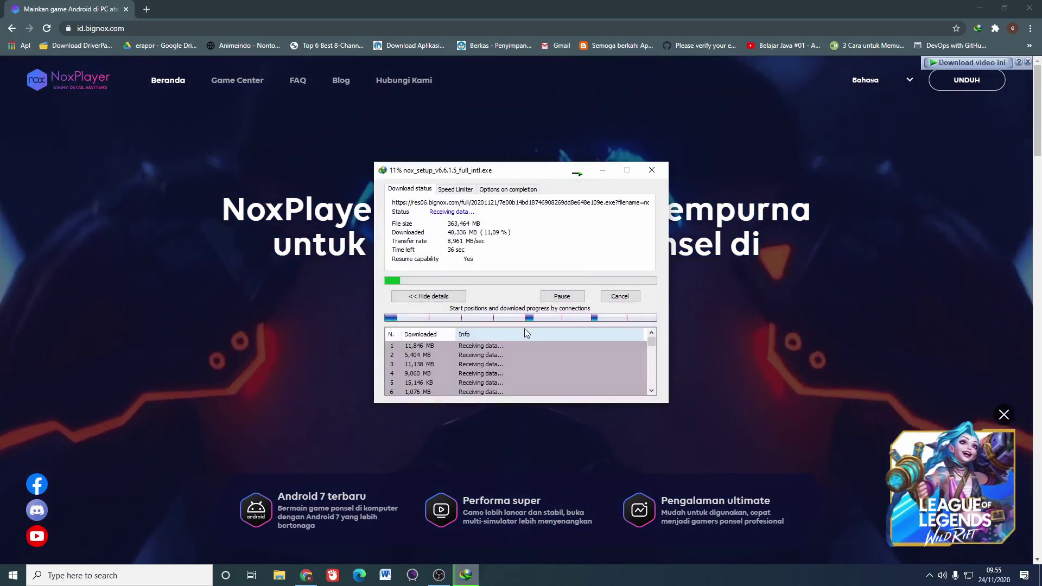
click(577, 167)
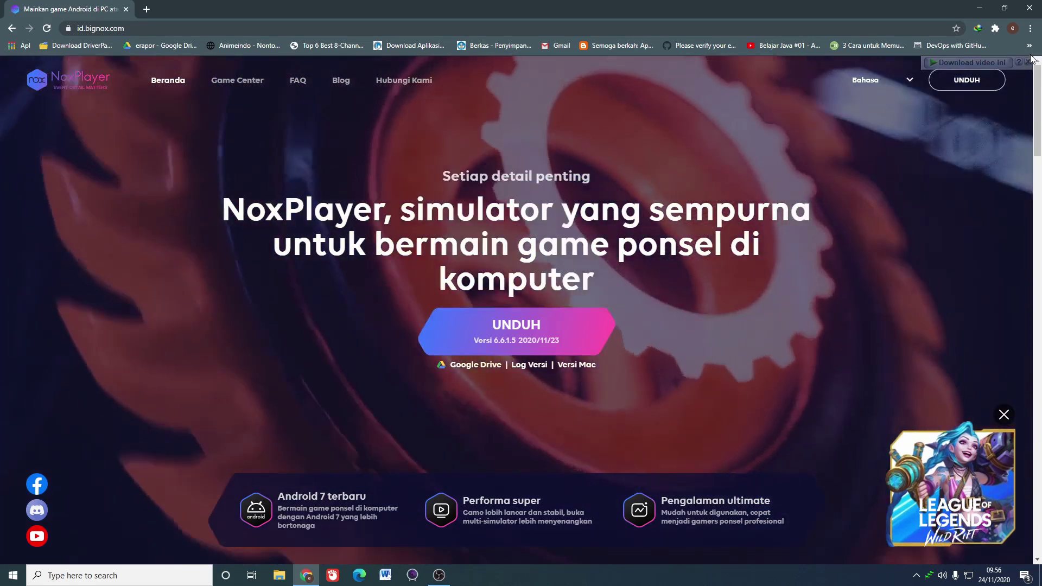
- Open the bookmarked CBT SMPN 1 SINGARAJA Google Drive folder and download its CBT exam app file
click(1031, 47)
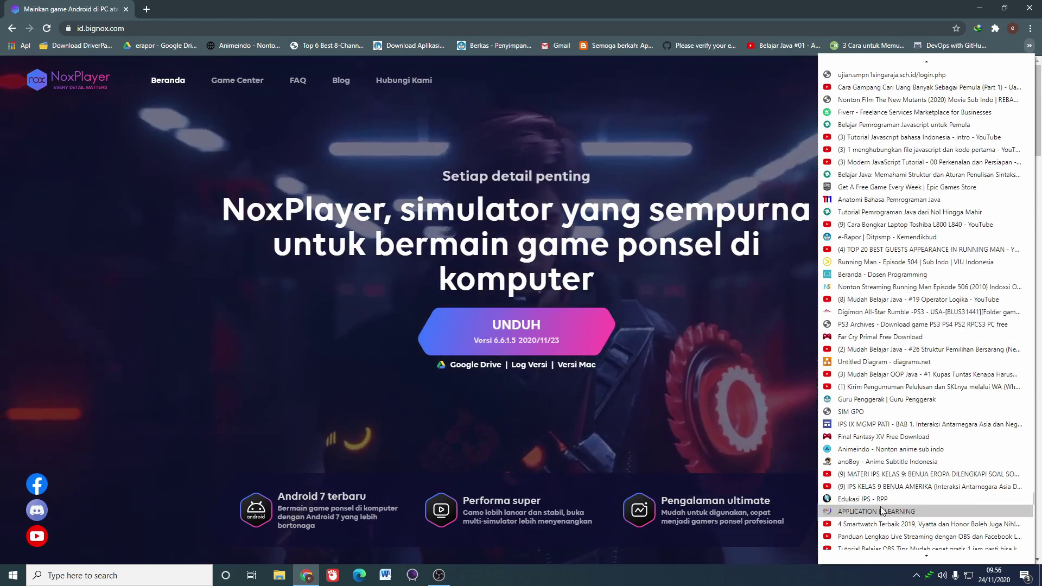
mouse_move(909, 558)
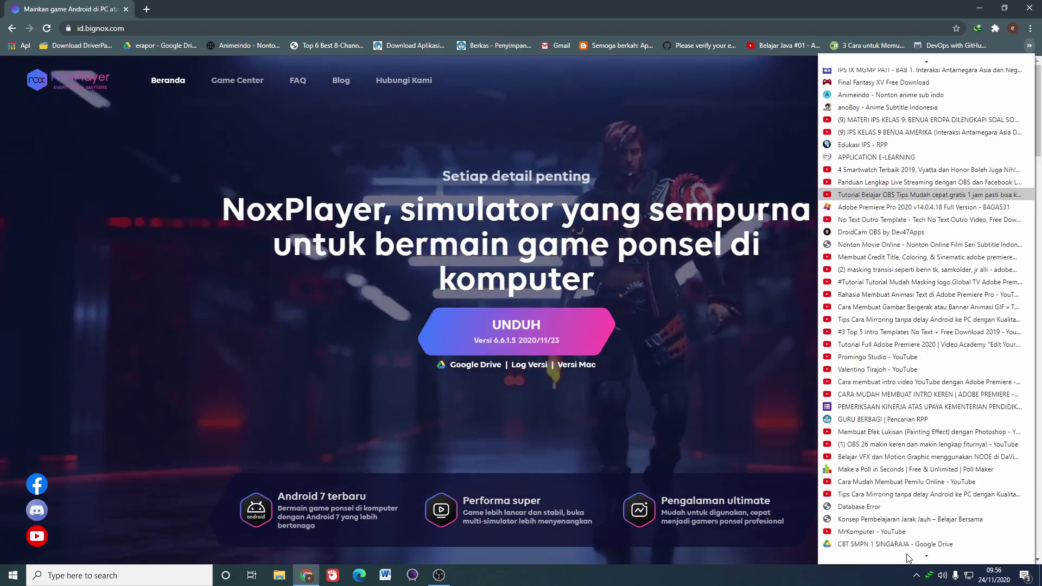
click(896, 544)
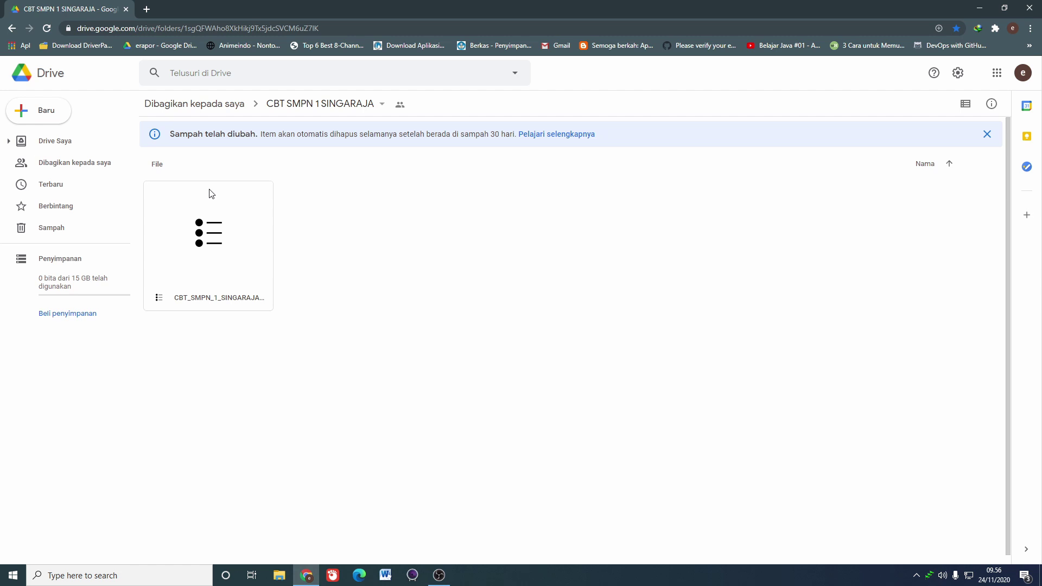
right_click(203, 230)
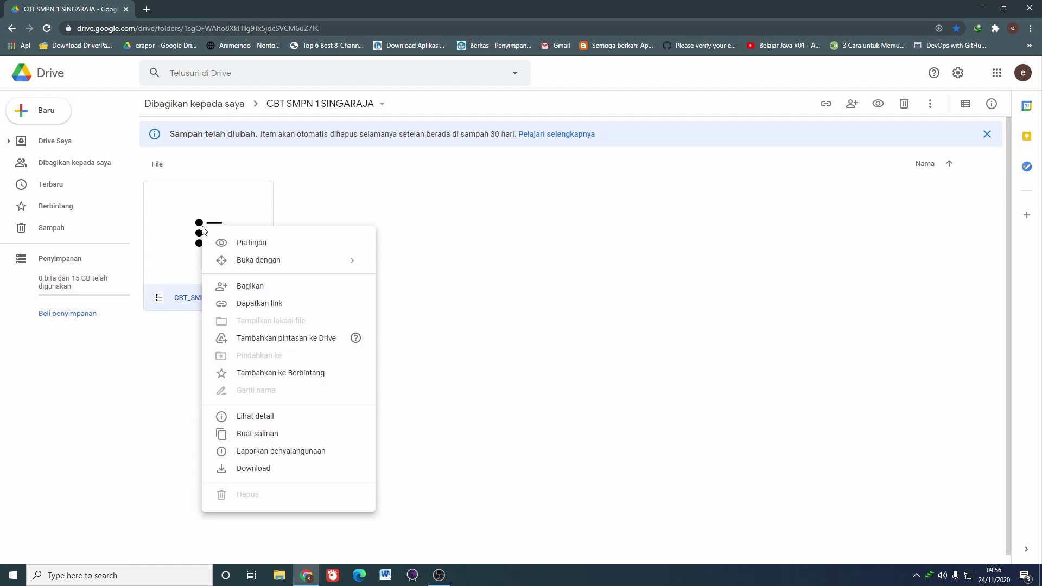
click(290, 470)
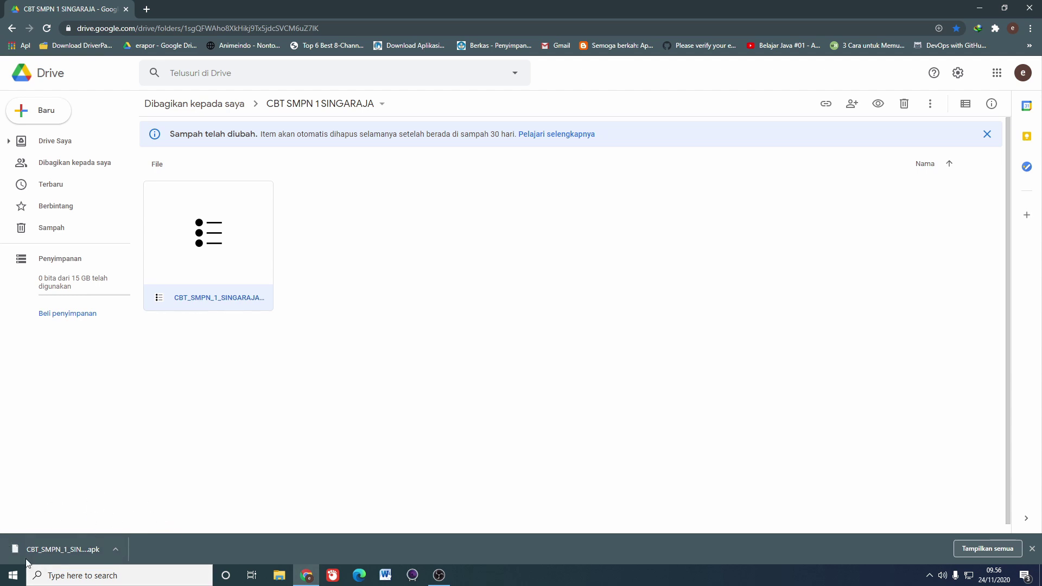
- Show the downloaded CBT APK in its folder, view the Desktop folder, and close File Explorer
click(115, 548)
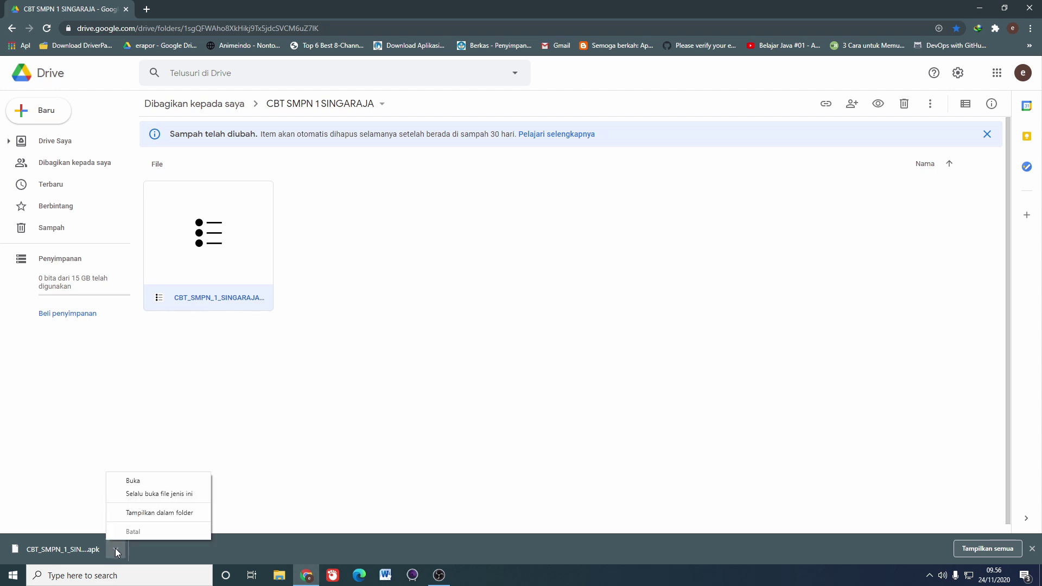
click(148, 513)
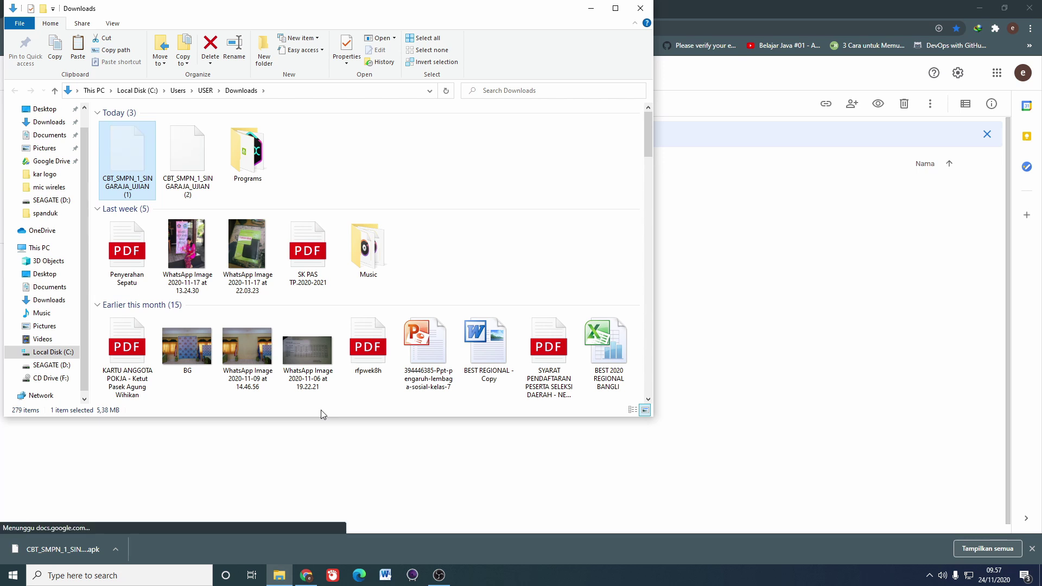
click(44, 274)
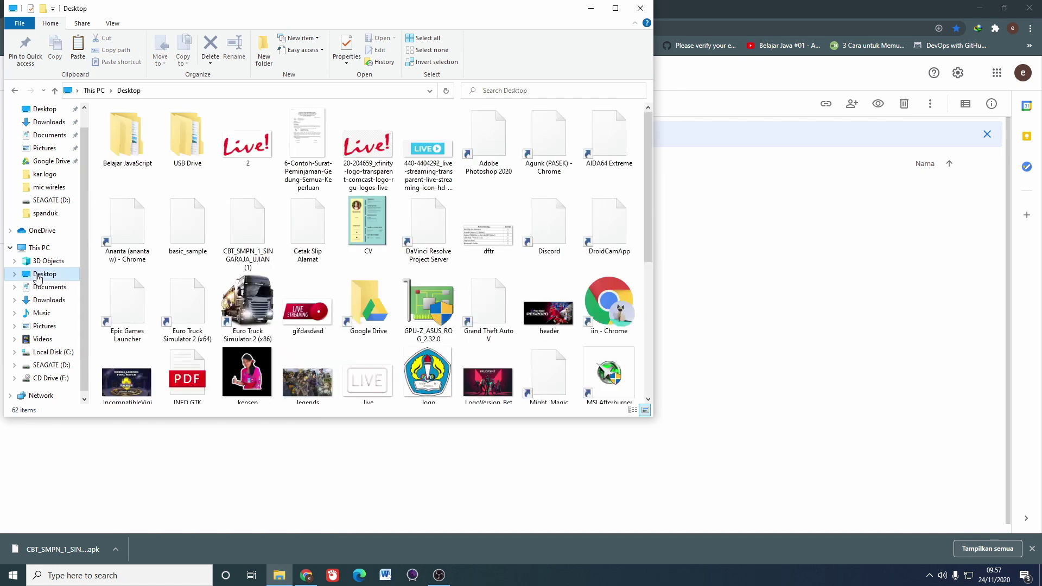
click(640, 8)
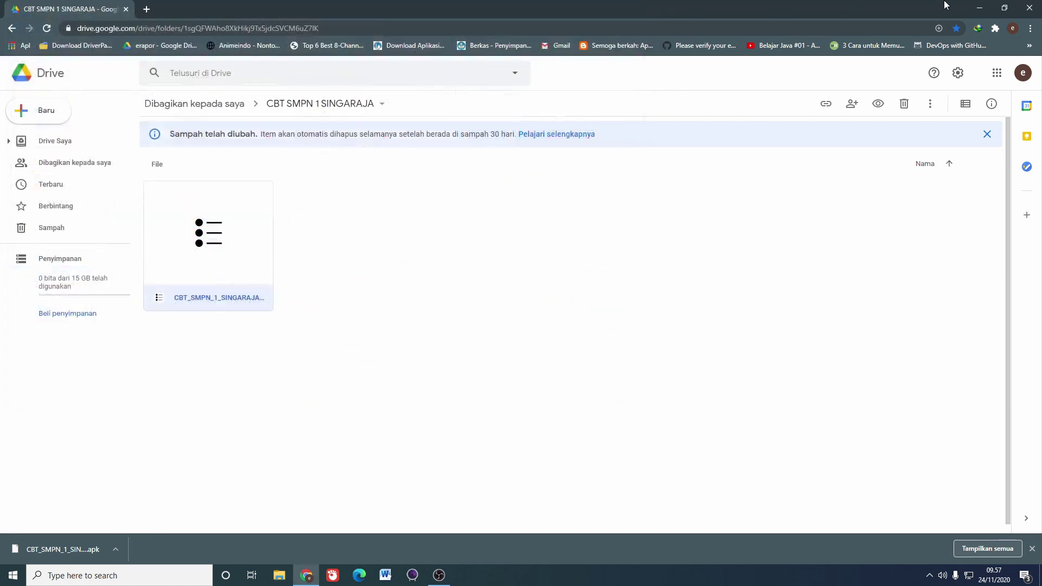
- Minimize the browser and paste the downloaded CBT exam APK onto the desktop
click(979, 8)
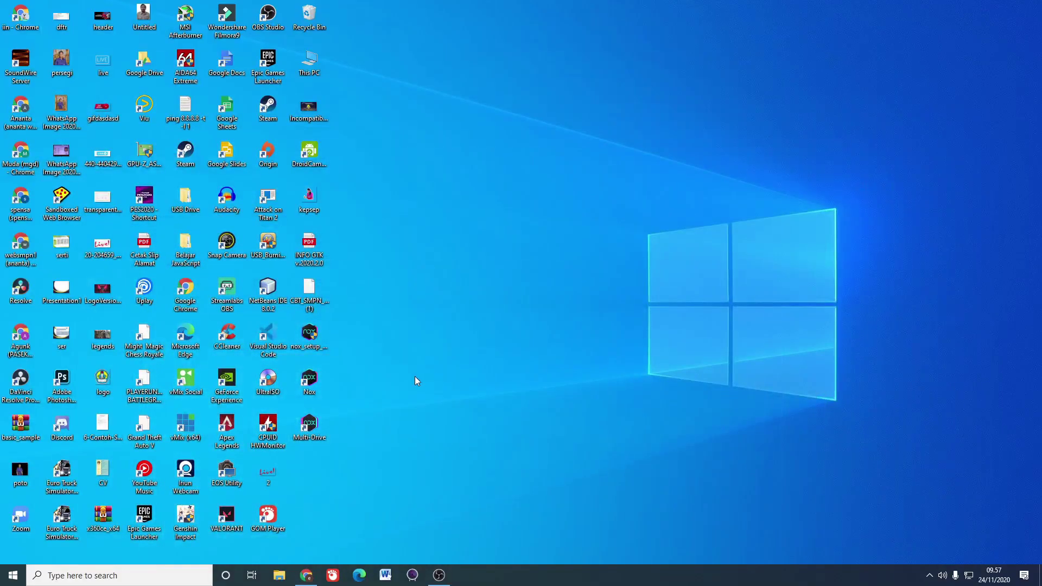
key(ctrl+v)
click(180, 220)
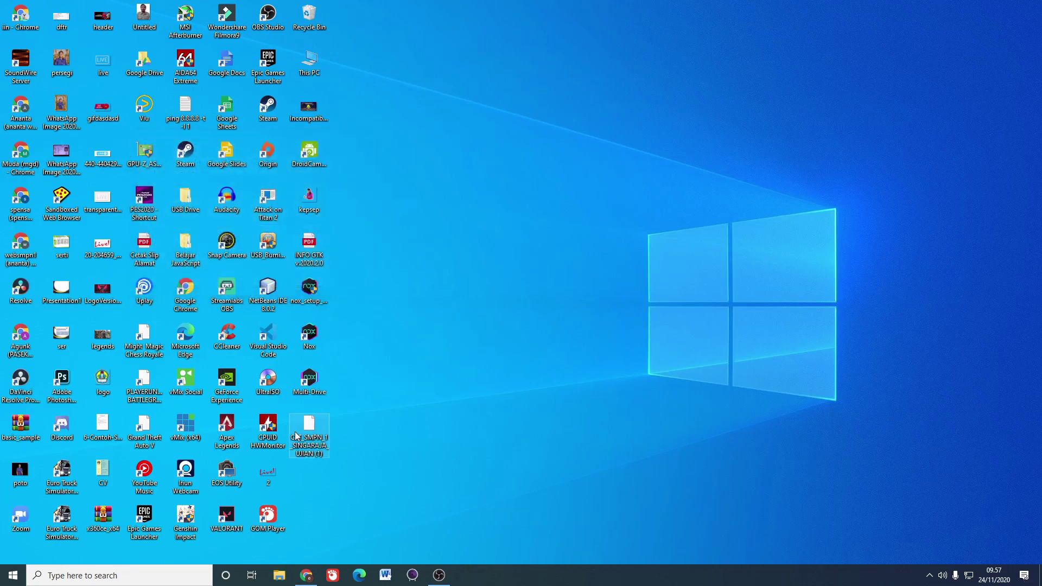
- Restore the nox_setup_v6.6.1.5_full_intl.exe download progress window and move it clear of the desktop icons
click(929, 575)
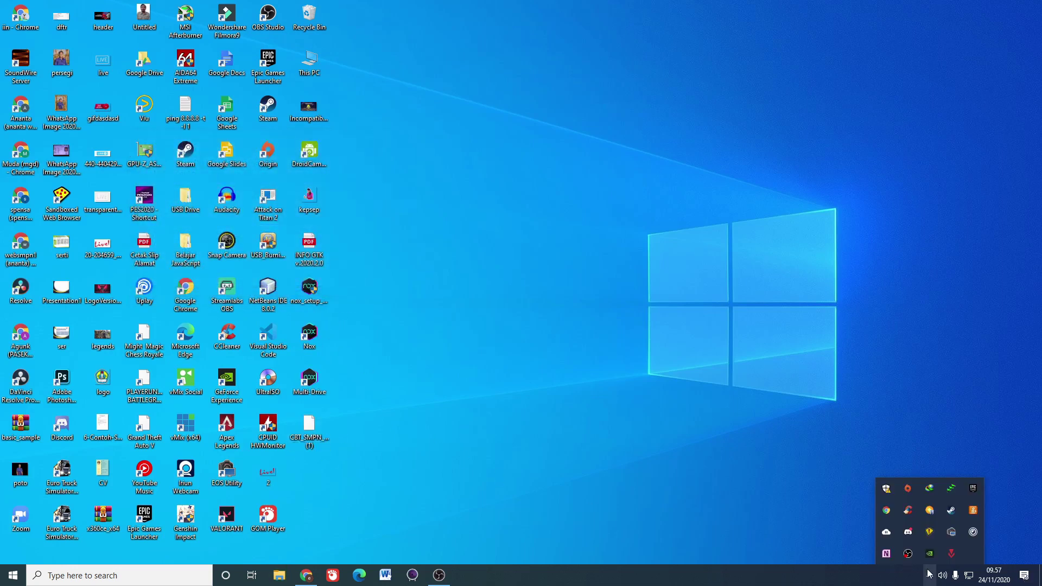
right_click(951, 493)
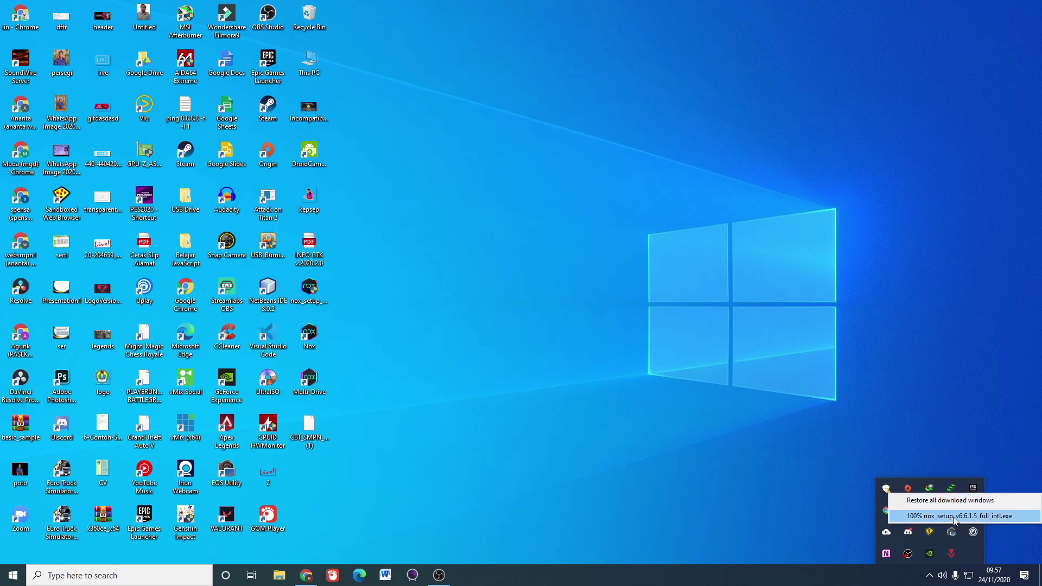
click(953, 516)
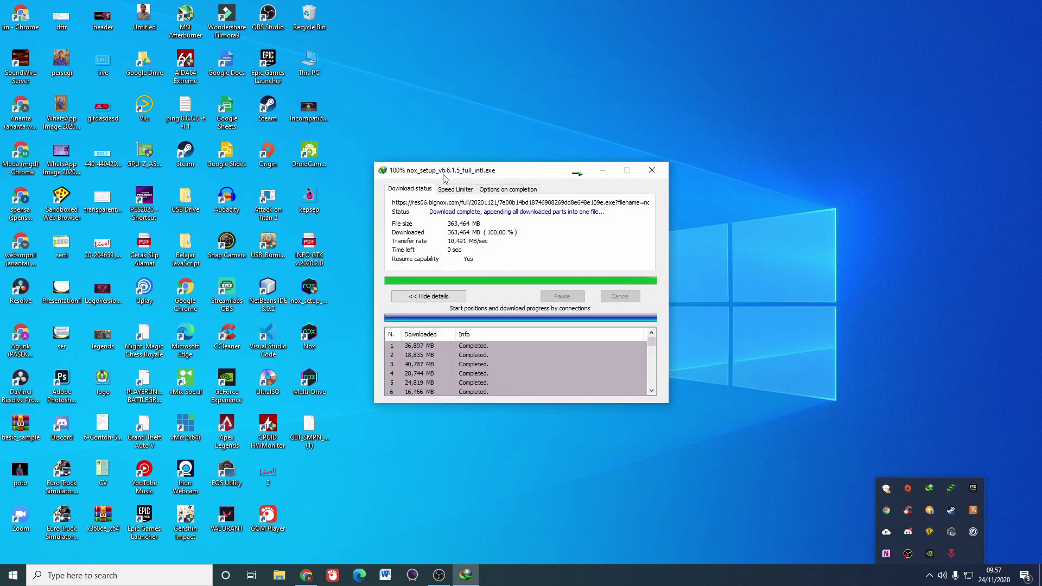
drag(444, 176, 593, 140)
drag(417, 403, 307, 291)
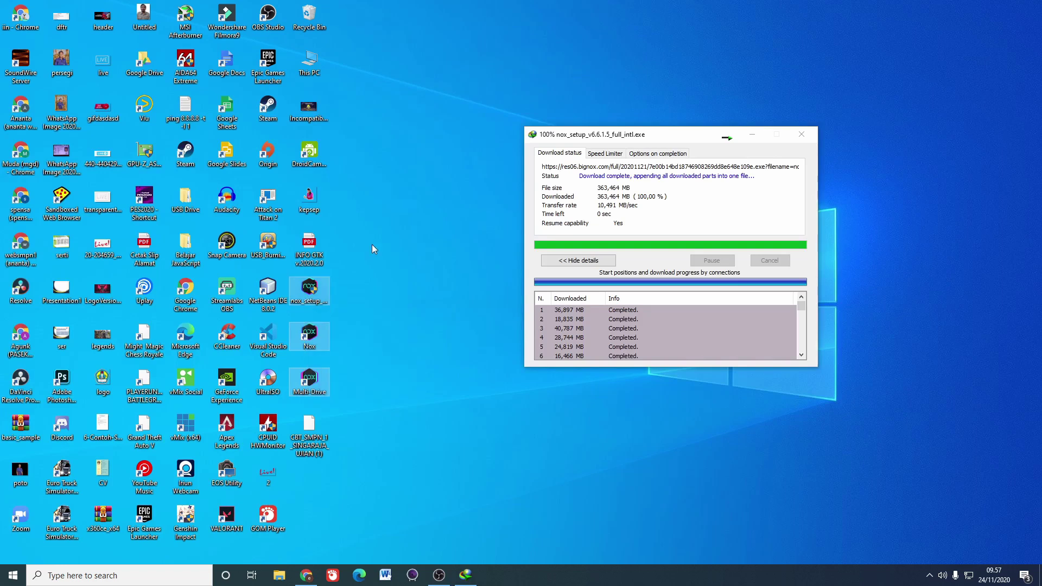
- Open Apps & features in Windows Settings and sort the installed apps by install date
click(13, 575)
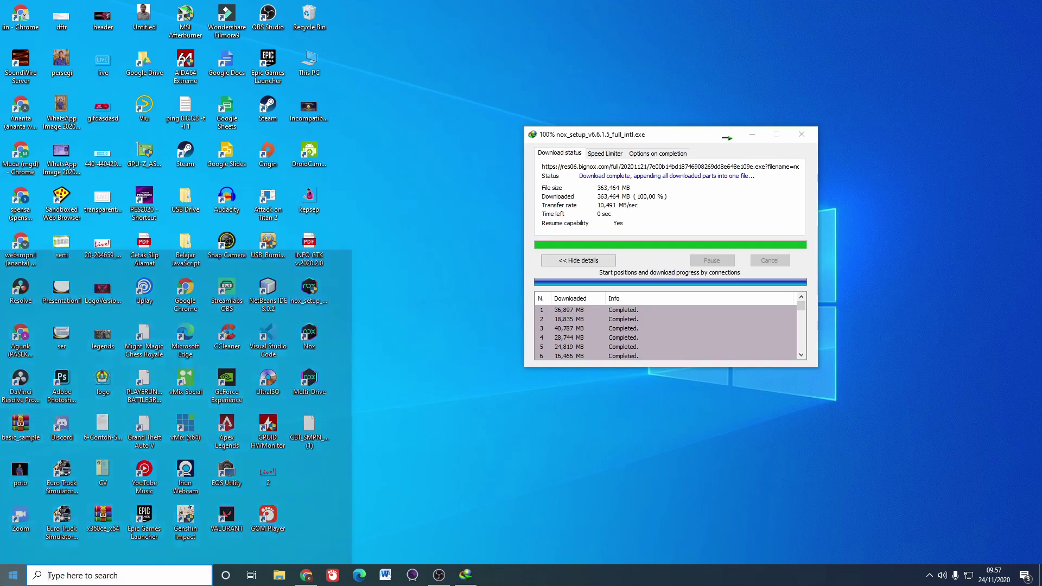
click(18, 526)
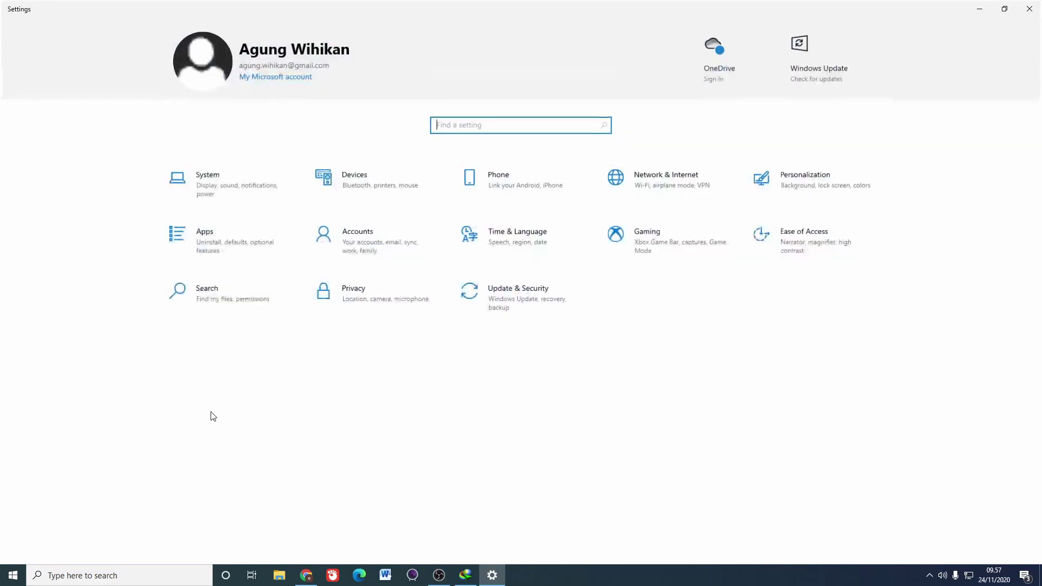
click(185, 253)
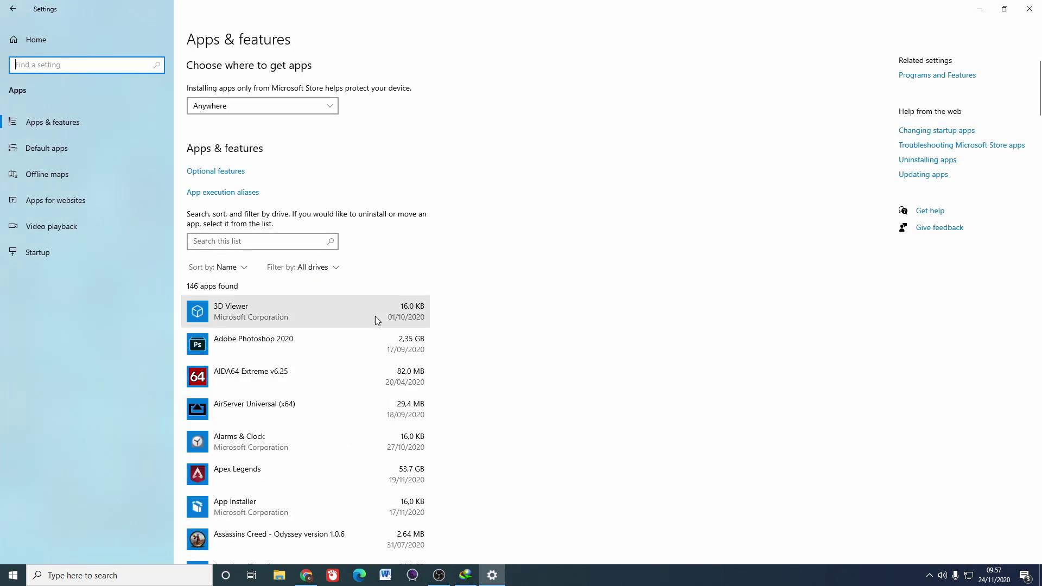
scroll(369, 313, down, 5)
scroll(371, 315, down, 6)
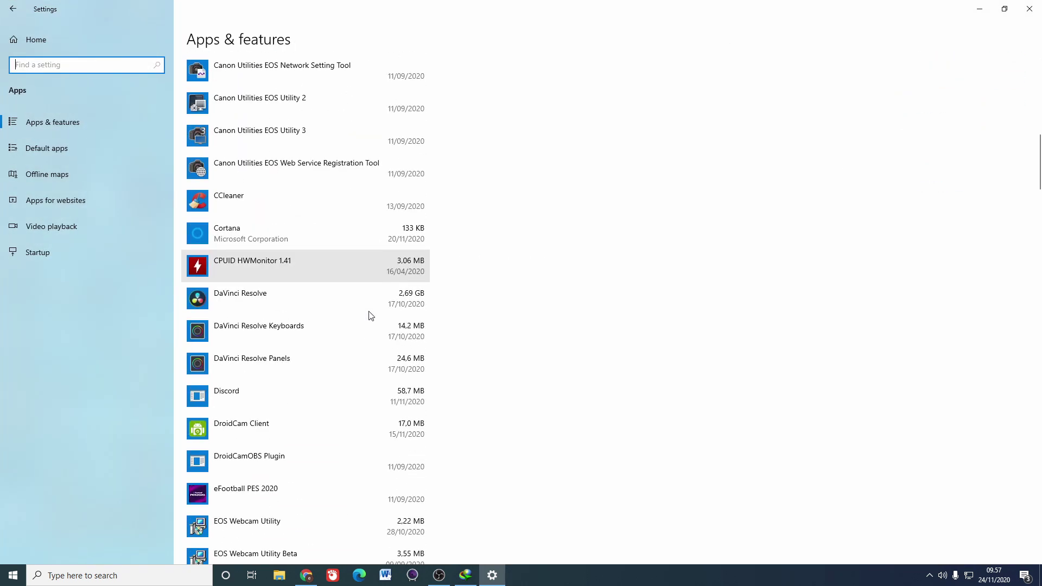
scroll(371, 316, up, 10)
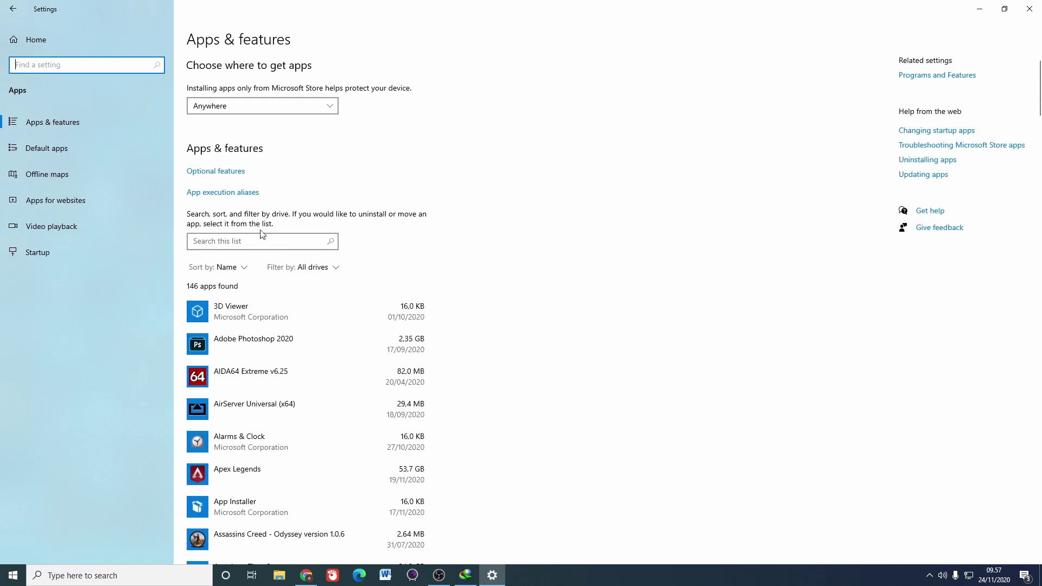
click(238, 267)
click(226, 324)
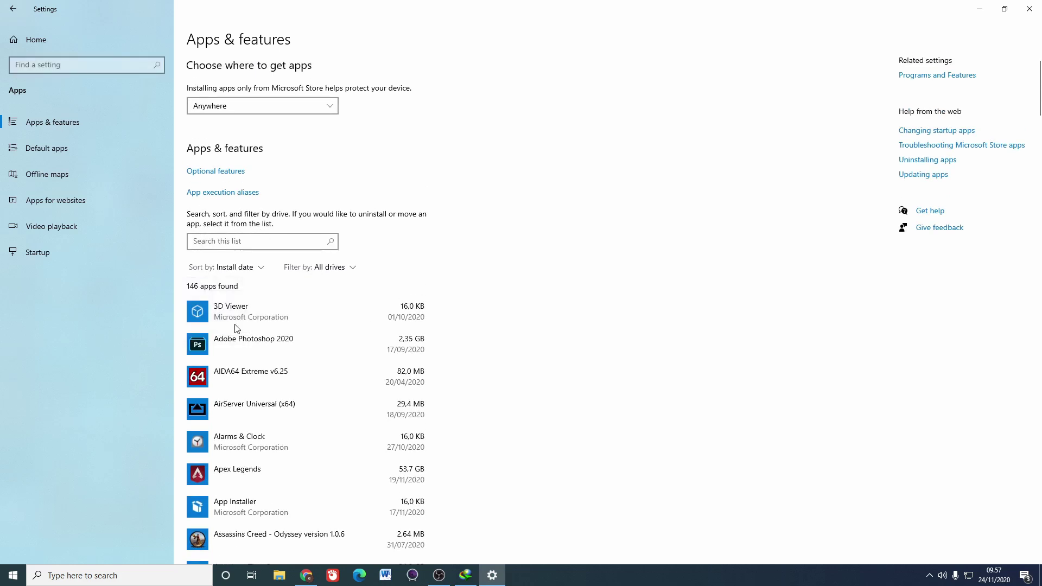
- Uninstall the existing NoxPlayer 6.6.1.5, minimizing the download-complete dialog that covers its uninstaller
click(273, 350)
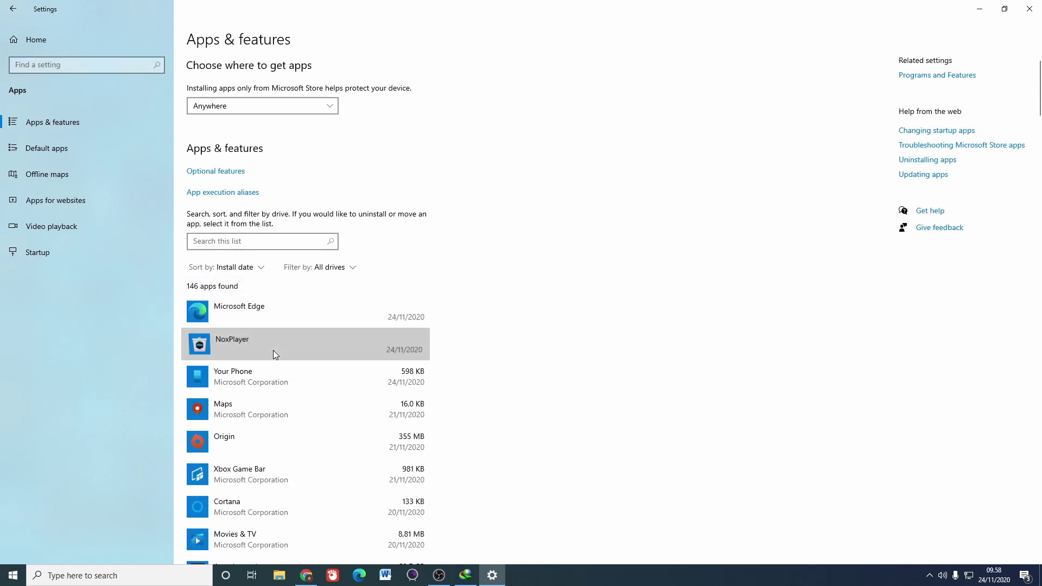
click(405, 388)
click(444, 362)
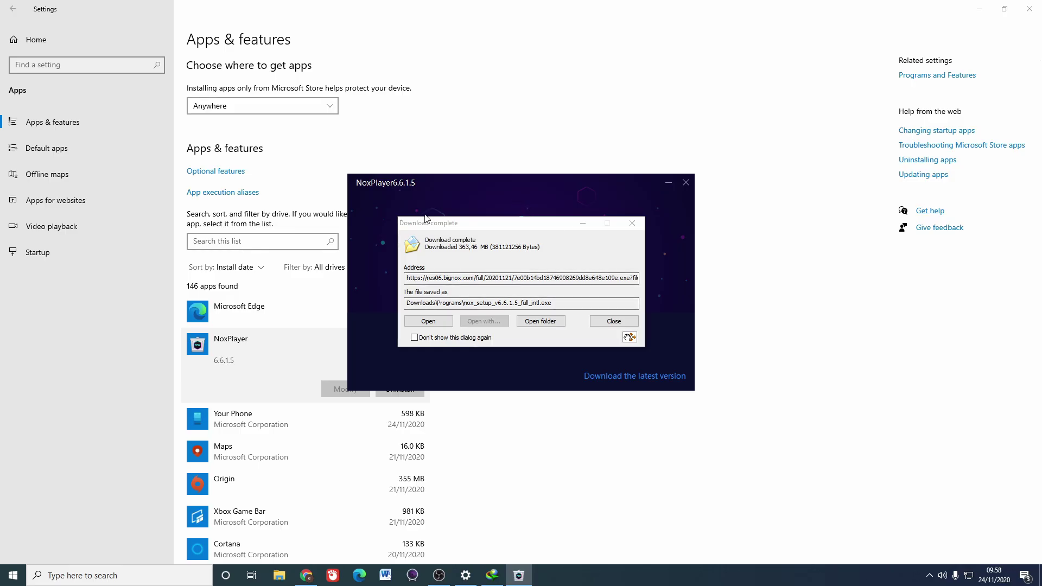
click(582, 225)
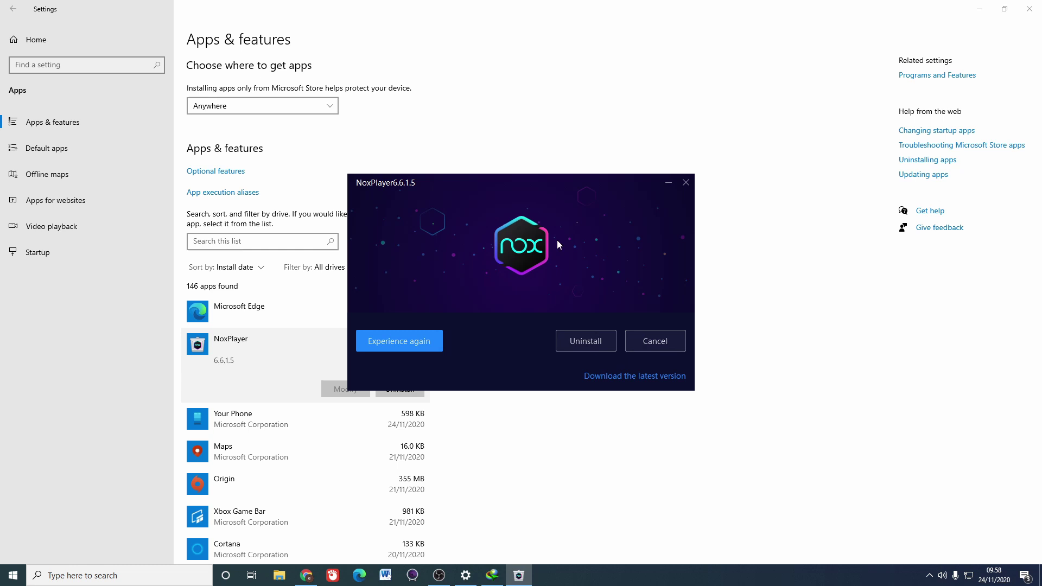
click(579, 337)
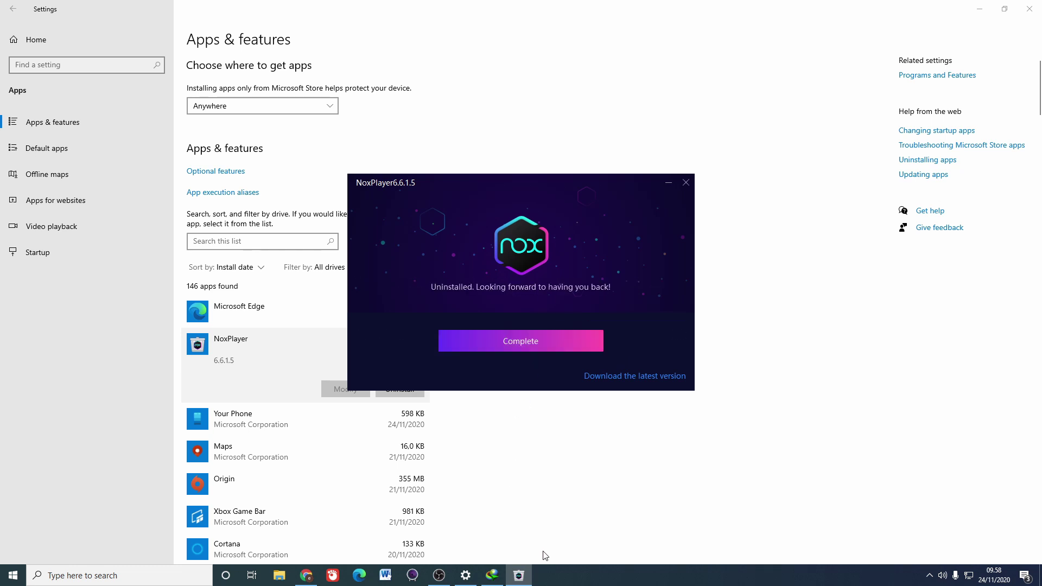
- Restore the download-complete dialog and move it beside the NoxPlayer uninstaller
click(492, 575)
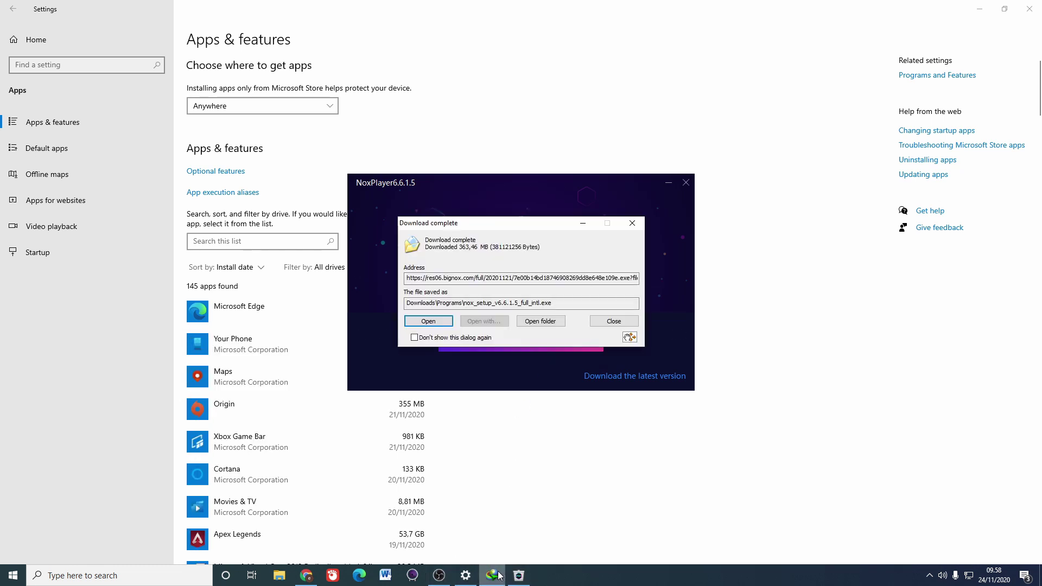
click(666, 185)
drag(562, 217, 864, 242)
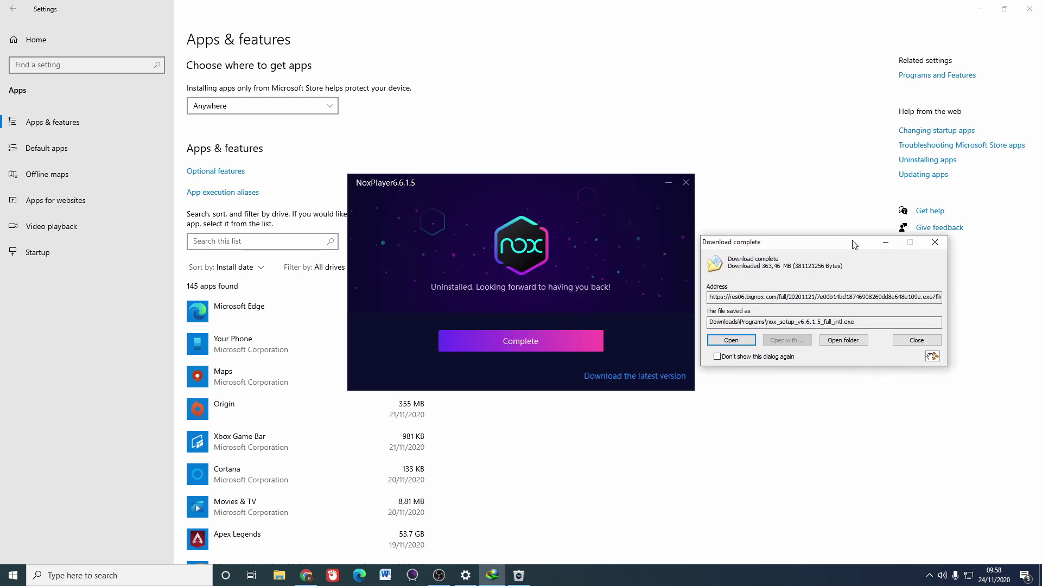
- Finish the NoxPlayer uninstaller and close the uninstall survey, the browser and Settings
click(551, 338)
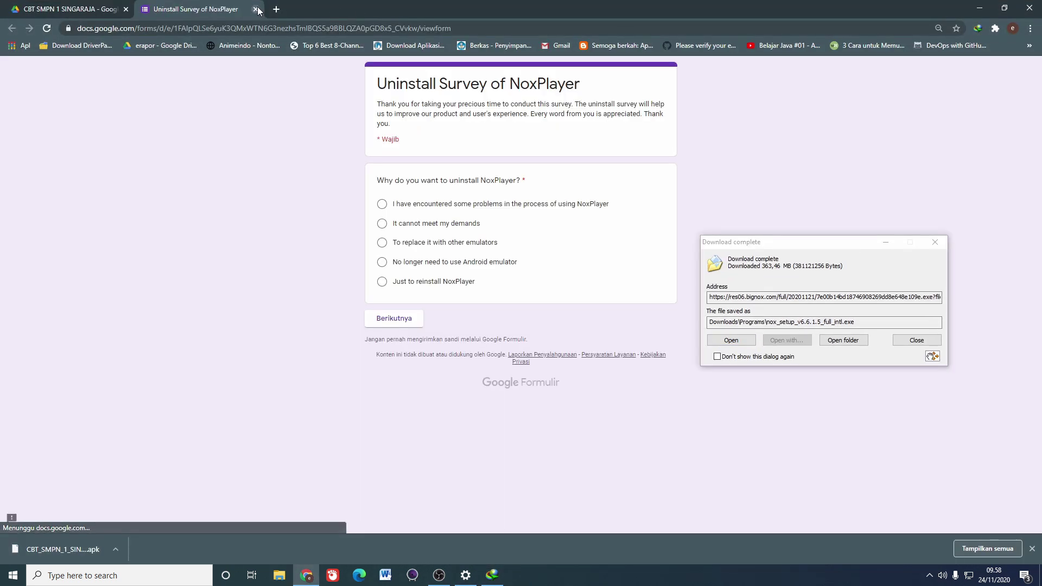
click(256, 9)
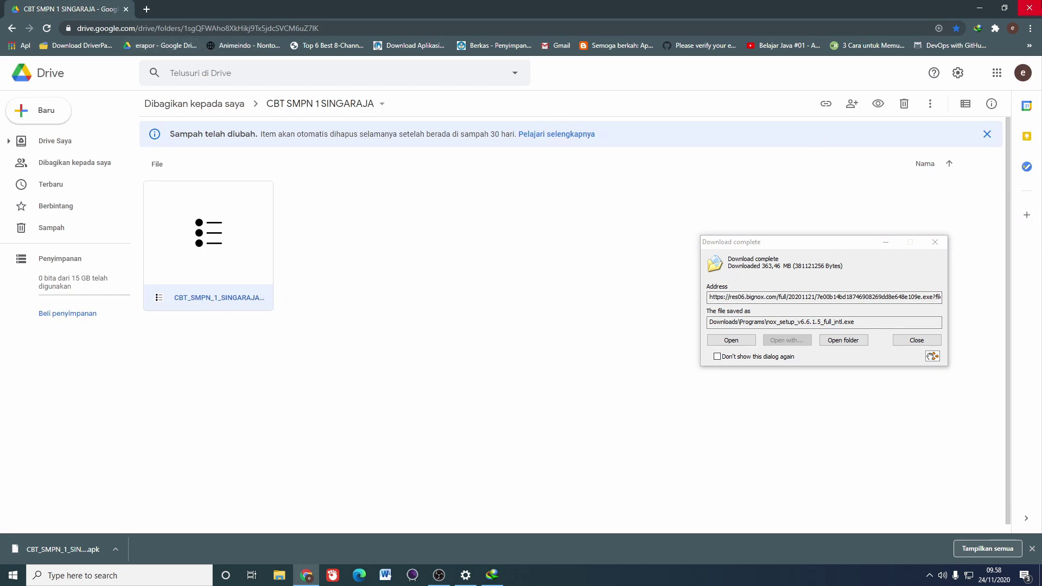
click(1030, 8)
click(1030, 9)
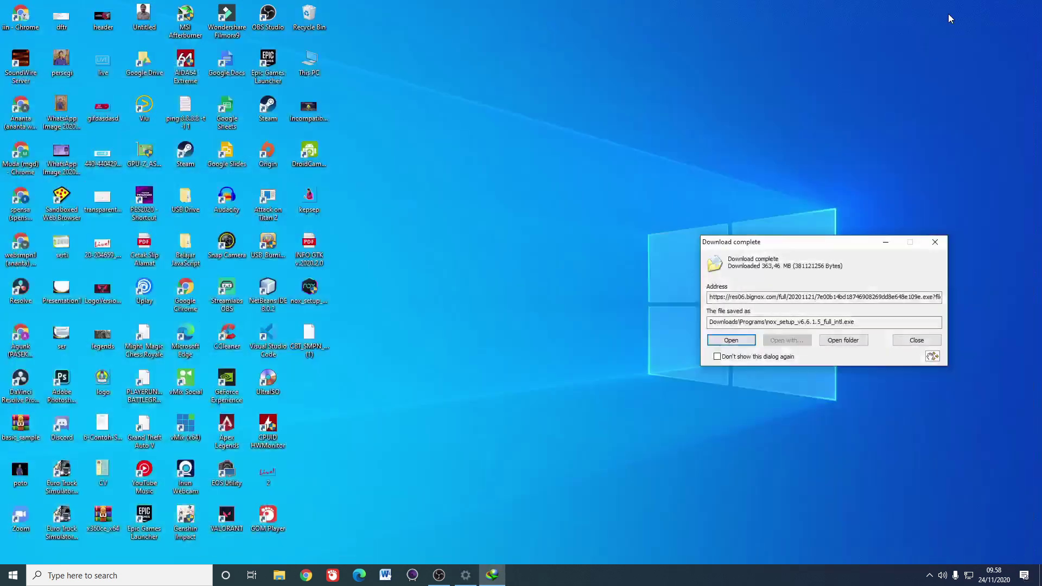
- View the downloaded nox_setup_v6.6.1.5_full_intl file in its Programs folder and close the folder window
drag(822, 245, 635, 75)
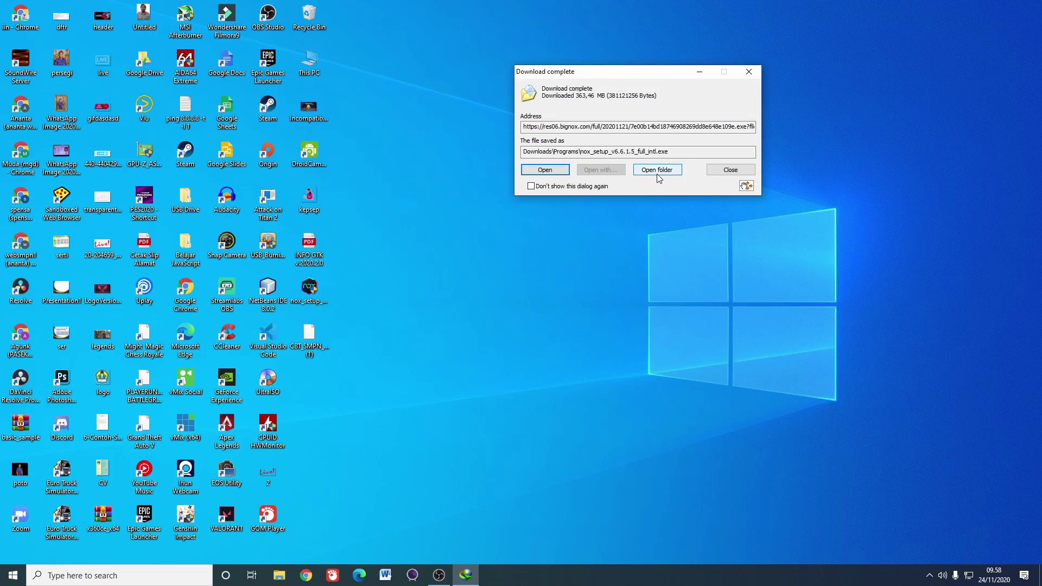
click(657, 172)
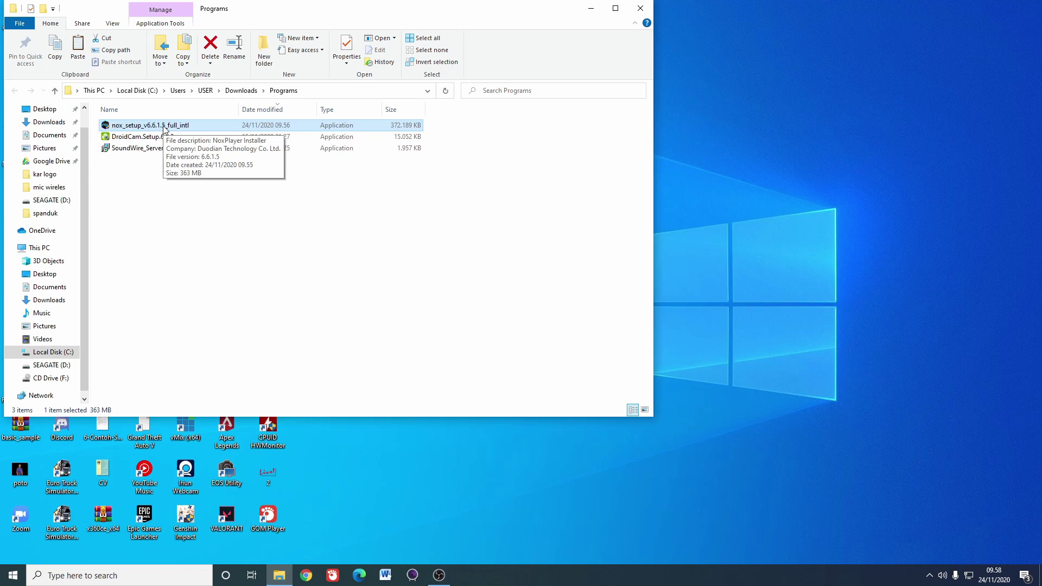
click(641, 8)
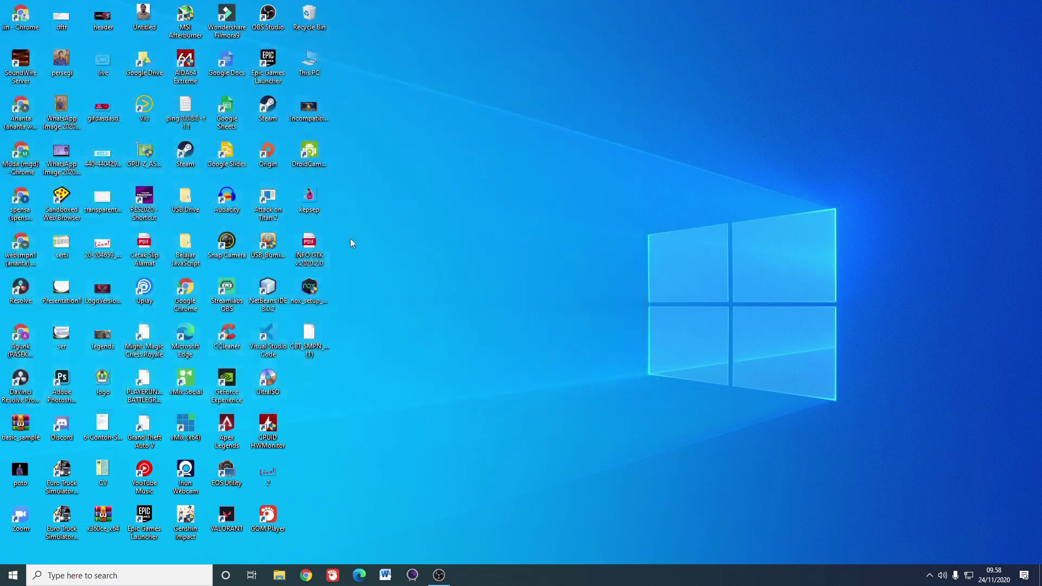
- Locate the CBT exam APK and the NoxPlayer setup file on the desktop
double_click(325, 359)
click(484, 215)
click(311, 339)
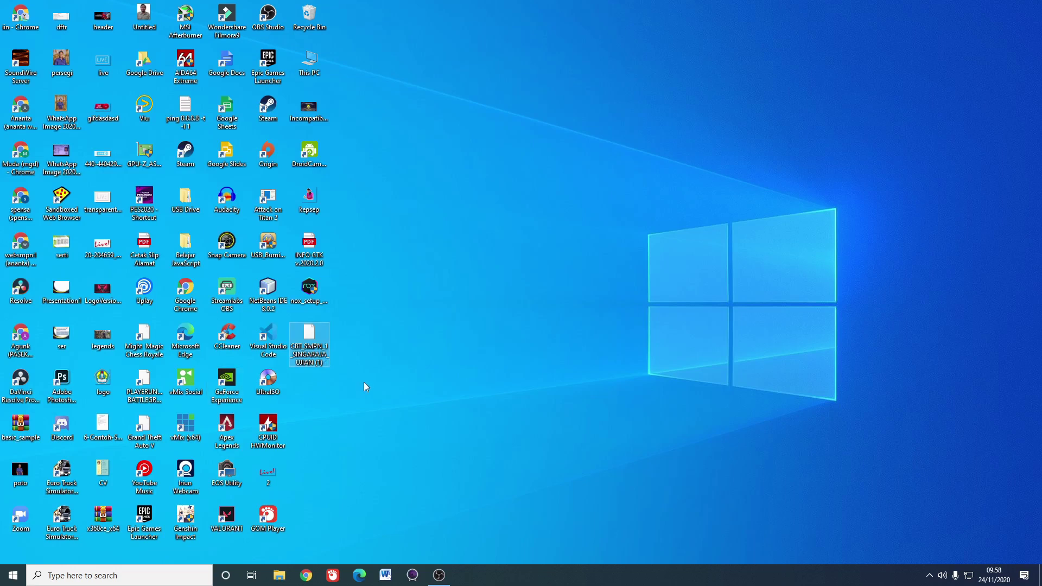
click(333, 320)
click(316, 294)
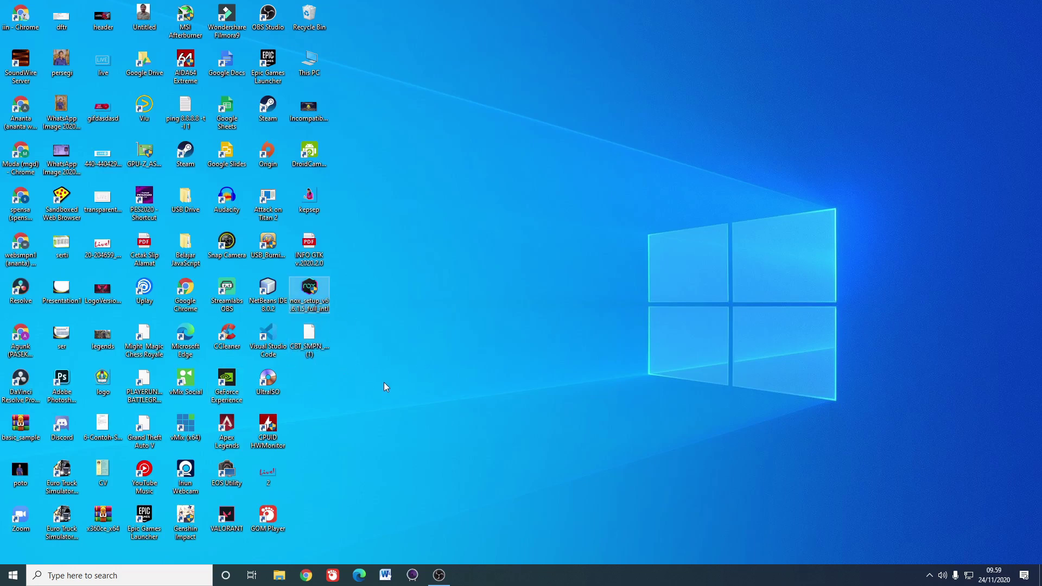
- Run the NoxPlayer setup file from the desktop, review its custom options, and install it with the default settings
drag(384, 384, 302, 279)
click(491, 243)
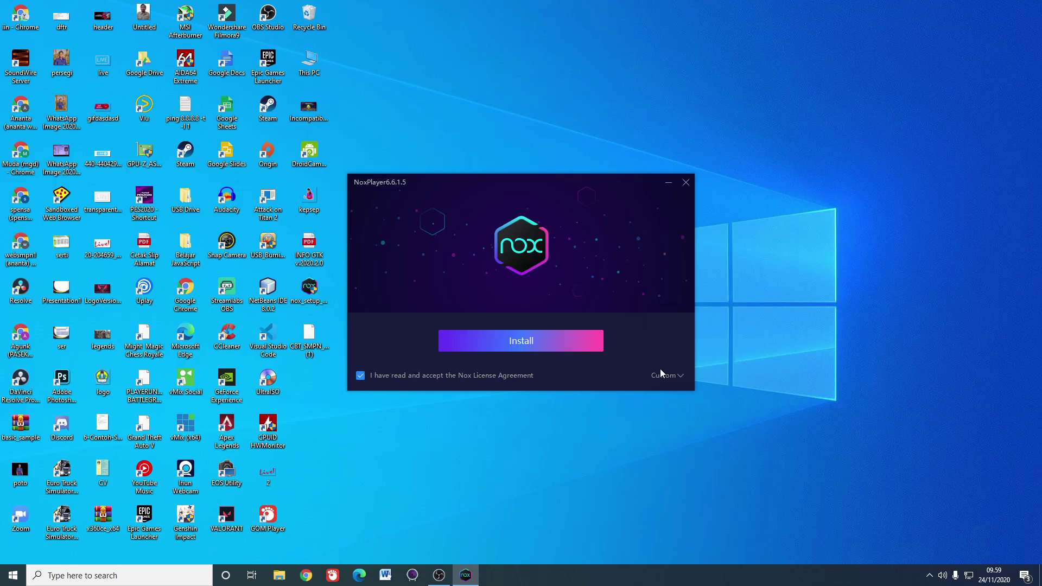
click(675, 377)
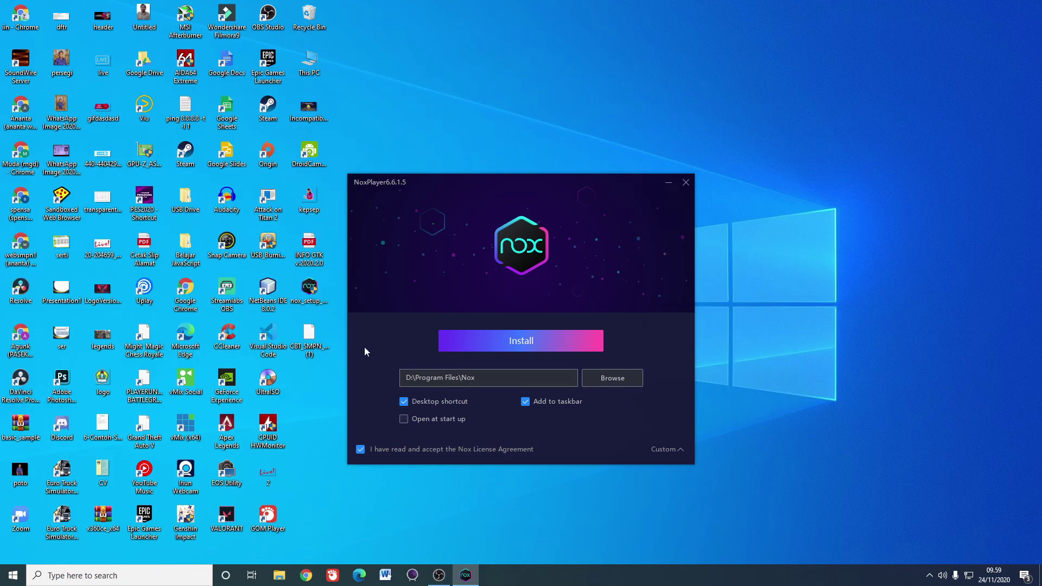
click(676, 450)
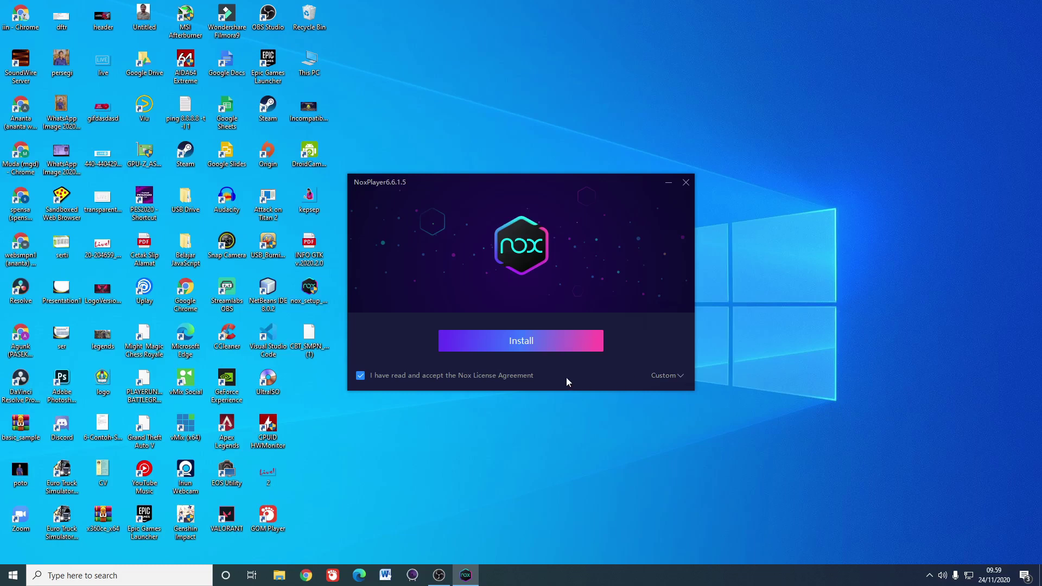
click(514, 342)
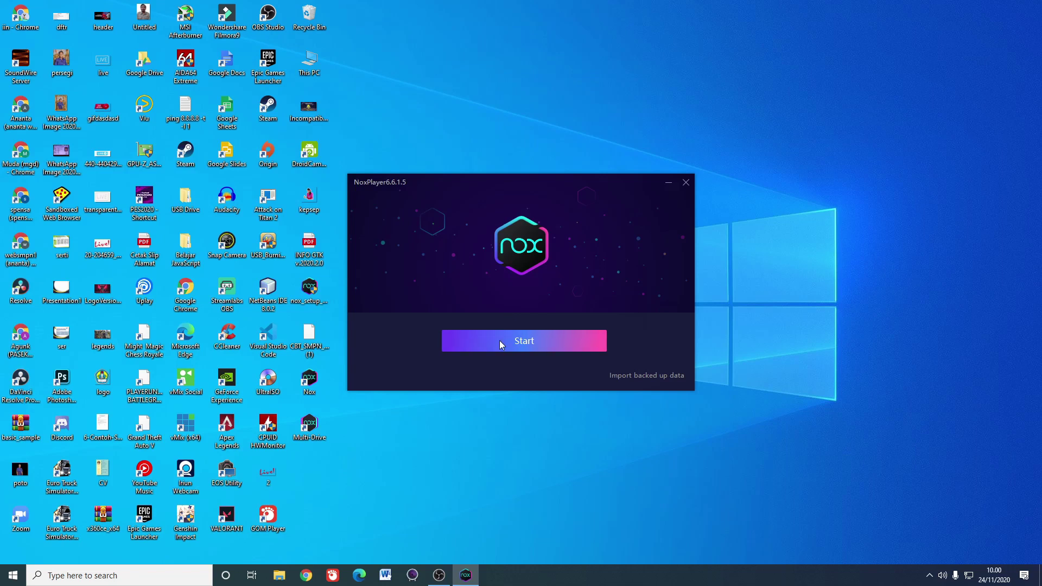
- Start NoxPlayer and postpone the Google Play login
click(500, 340)
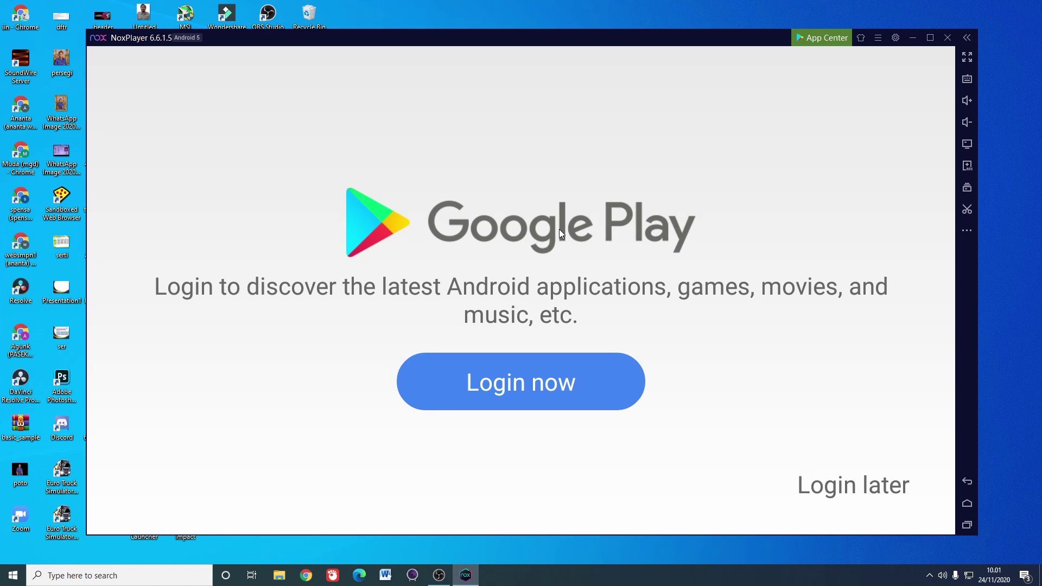
click(851, 492)
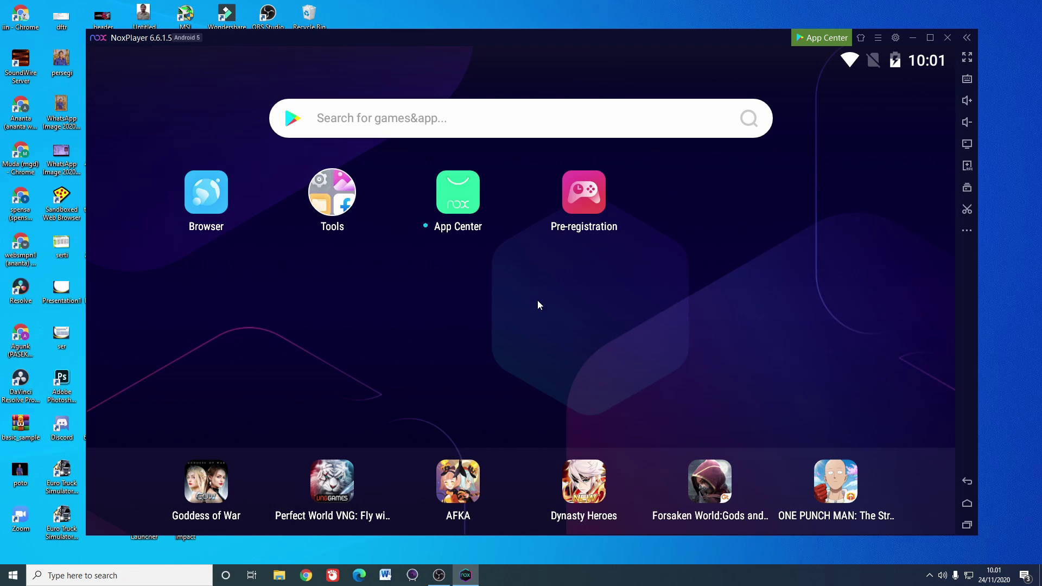
- Install the CBT_SMPN_1_SINGARAJA_UJIAN (1) APK from the Desktop folder into NoxPlayer
click(968, 166)
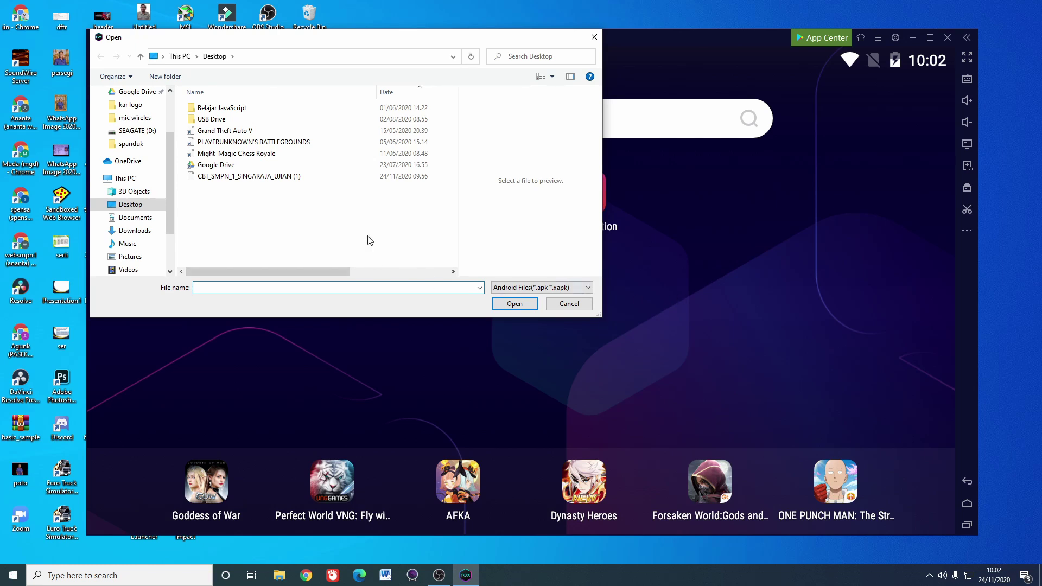
click(270, 179)
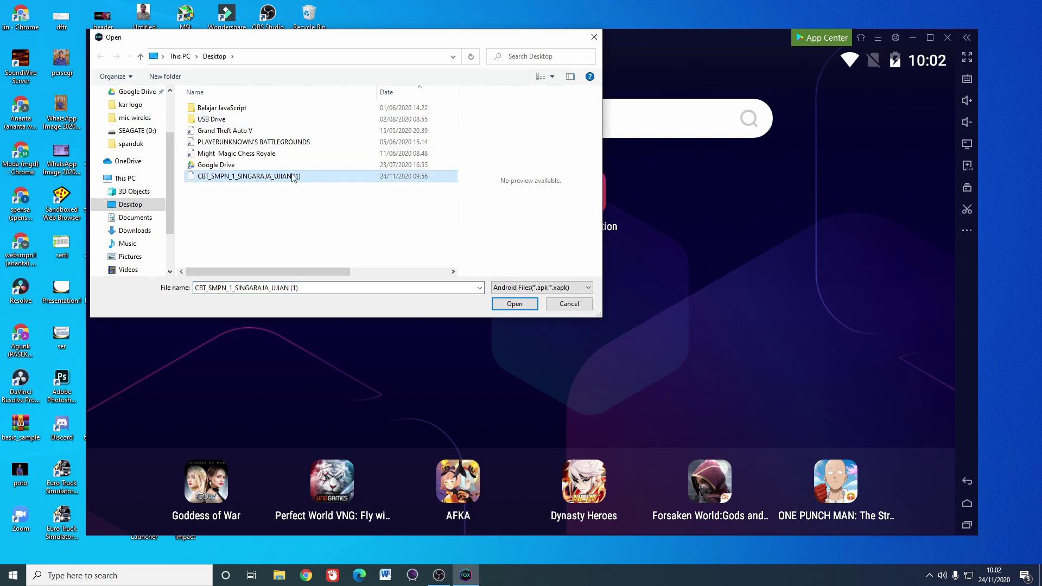
click(130, 178)
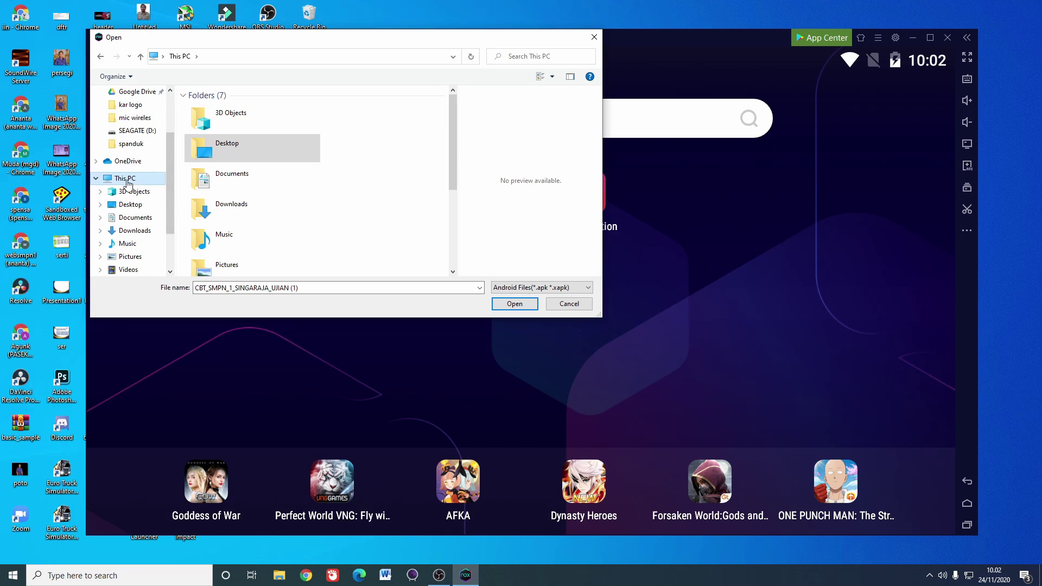
double_click(248, 149)
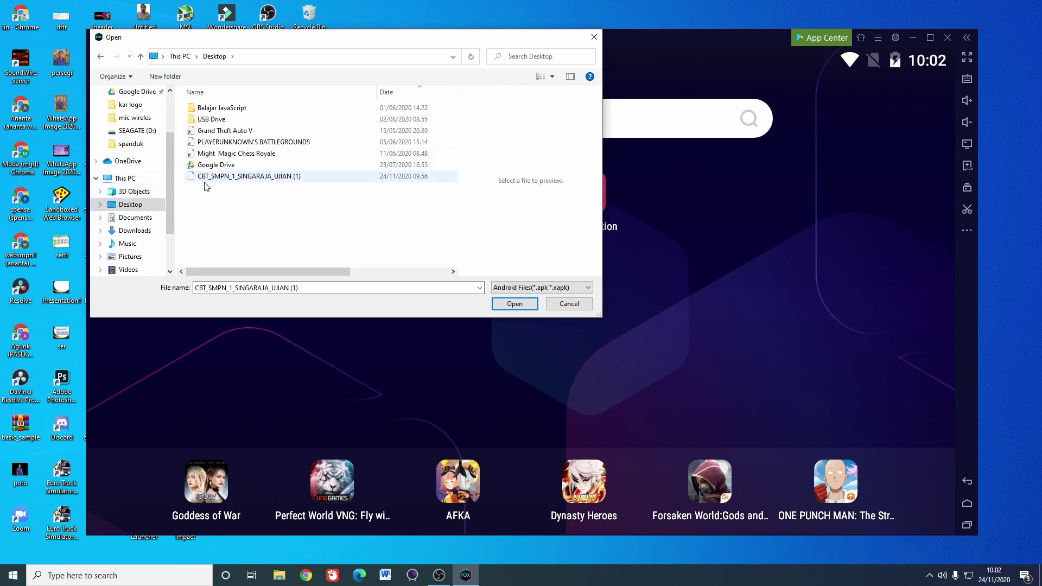
click(243, 179)
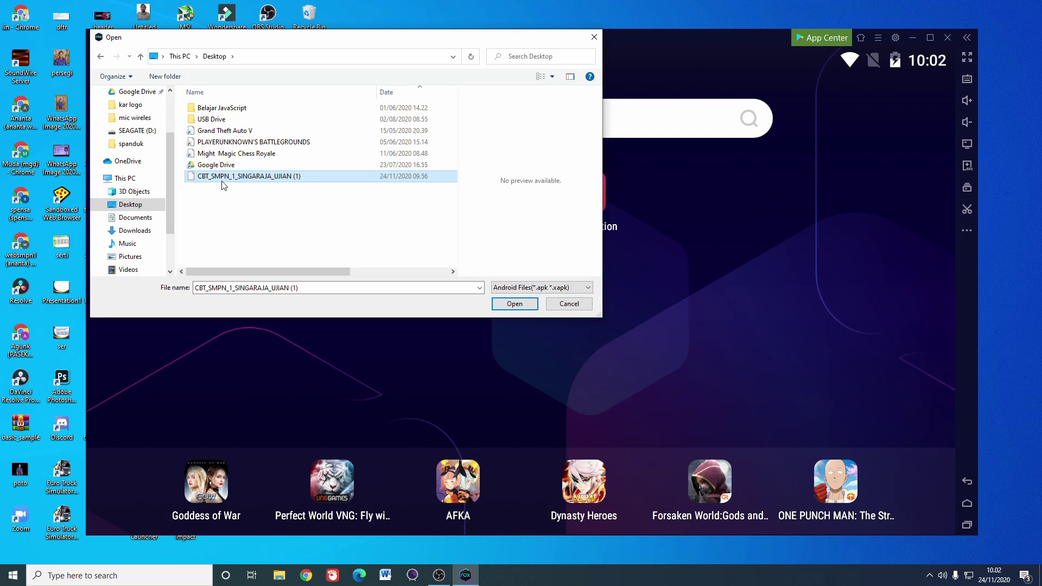
click(507, 305)
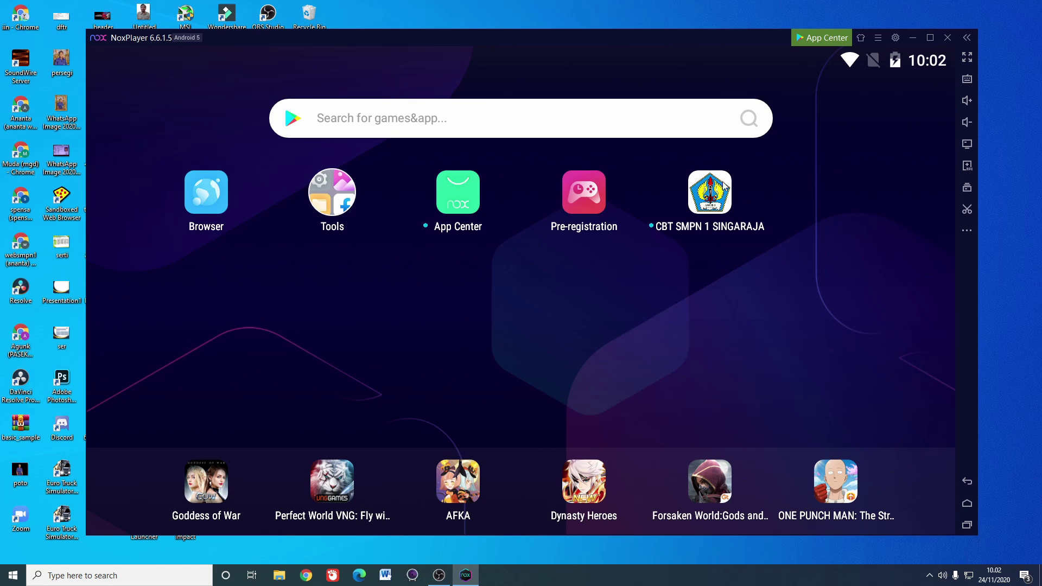
- Open the CBT SMPN 1 SINGARAJA app and sign in with the student's name, class 9a8 and attendance number 30
click(707, 190)
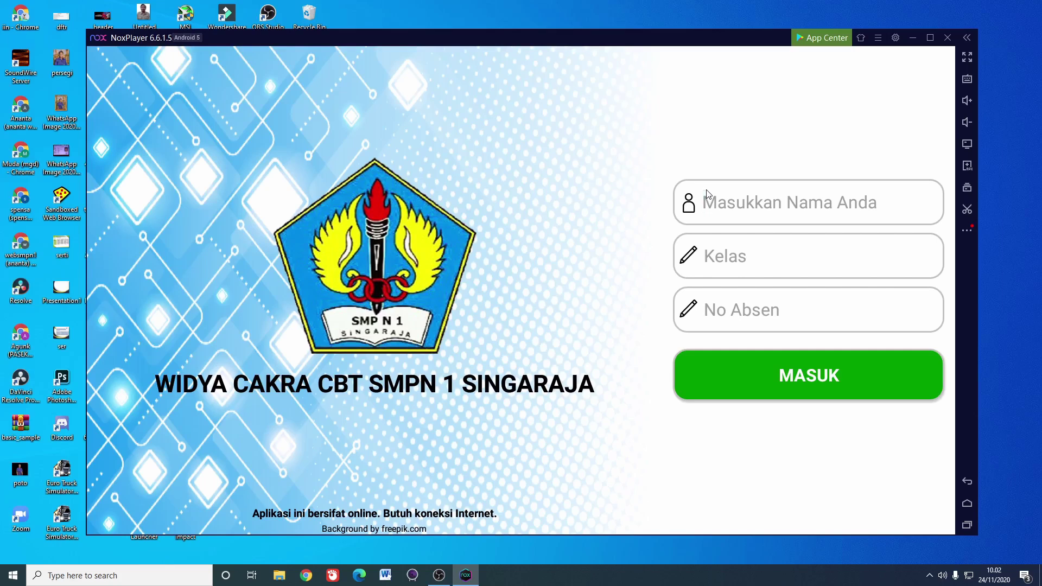
text(agus)
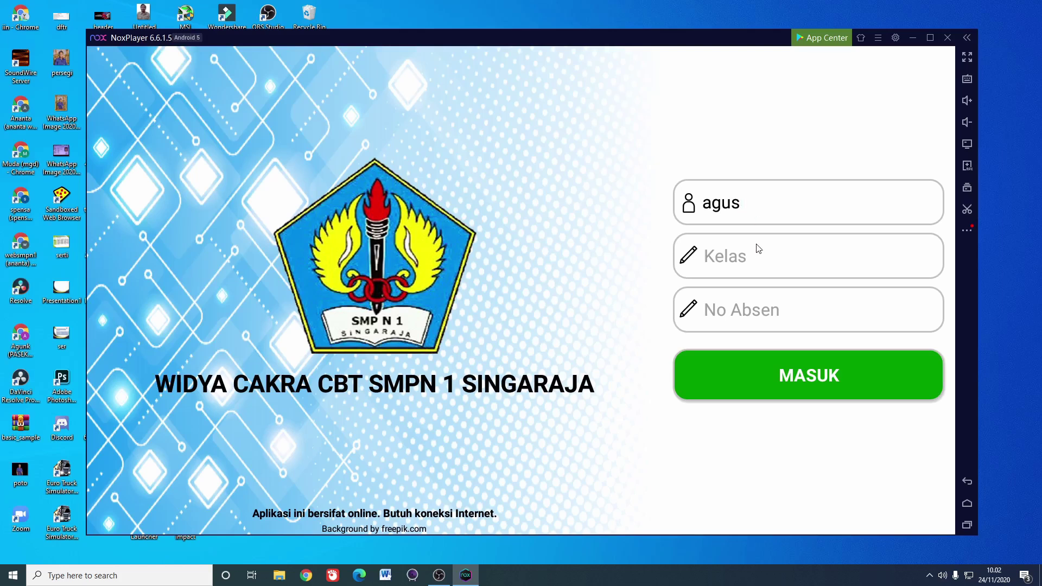
click(758, 259)
text((A*)
key(BackSpace)
key(BackSpace)
key(BackSpace)
text(9a8)
click(755, 313)
text(30)
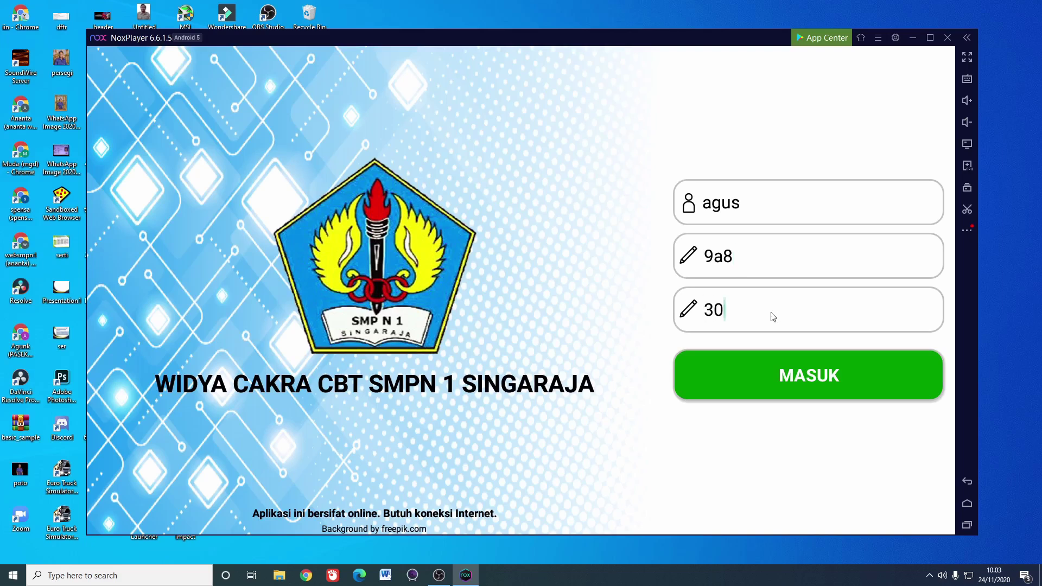
click(823, 382)
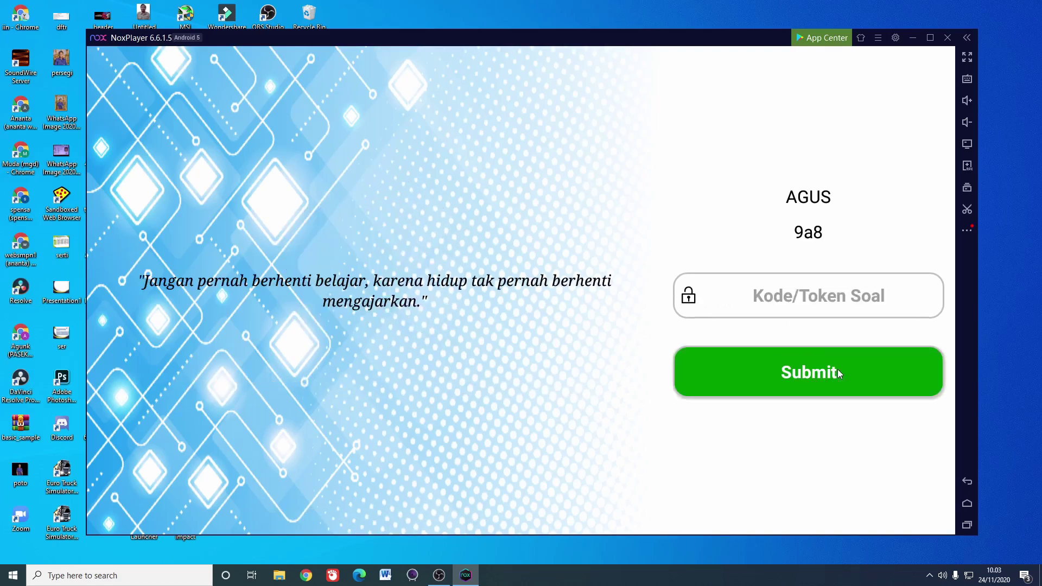
- Try to submit a question token in the Kode/Token Soal field
click(801, 295)
text(ascd)
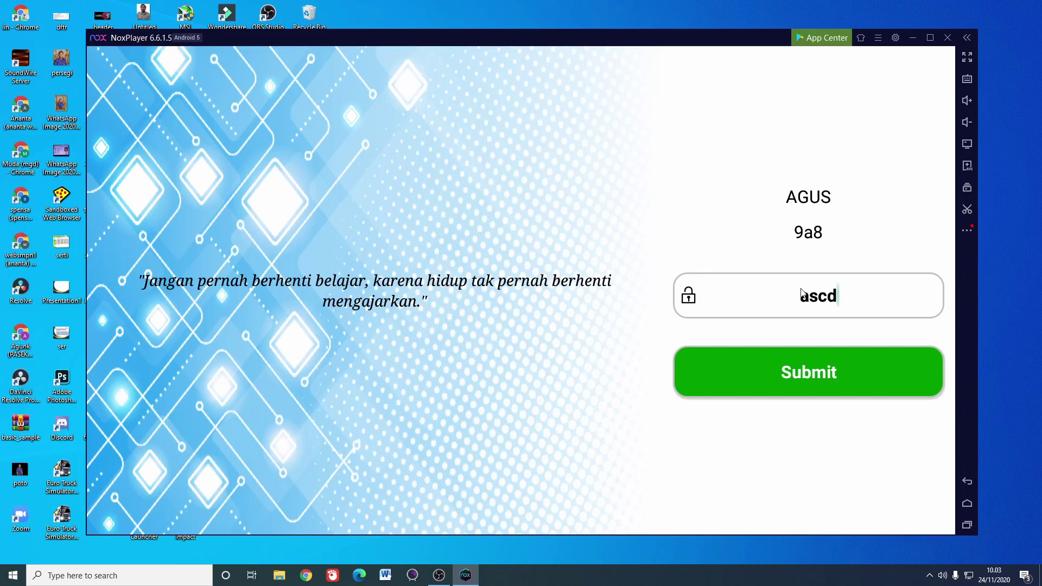
click(839, 371)
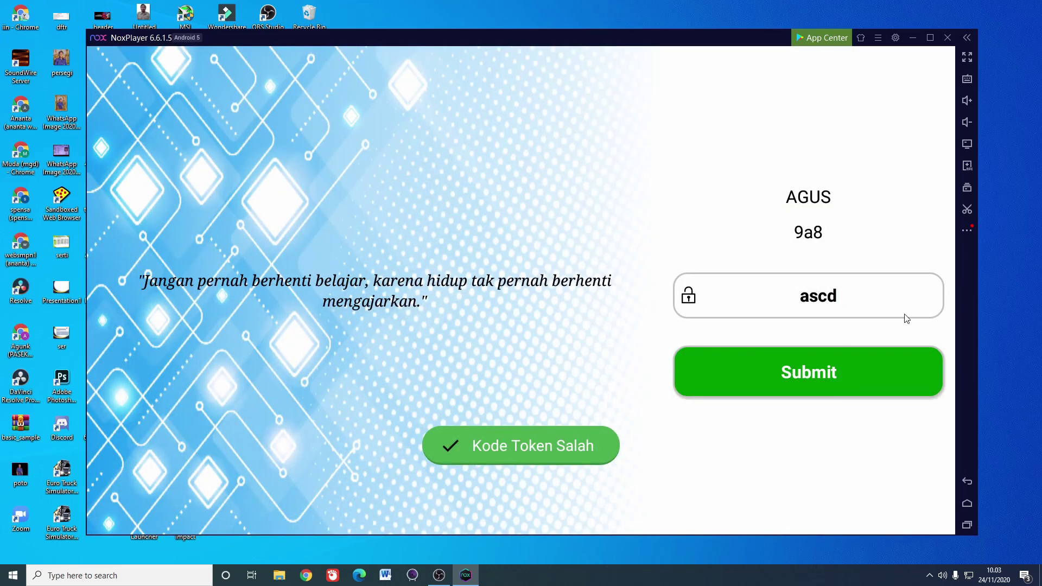
- Clear the question token field and leave the exam app for the NoxPlayer home screen
key(BackSpace)
key(BackSpace)
key(BackSpace)
key(BackSpace)
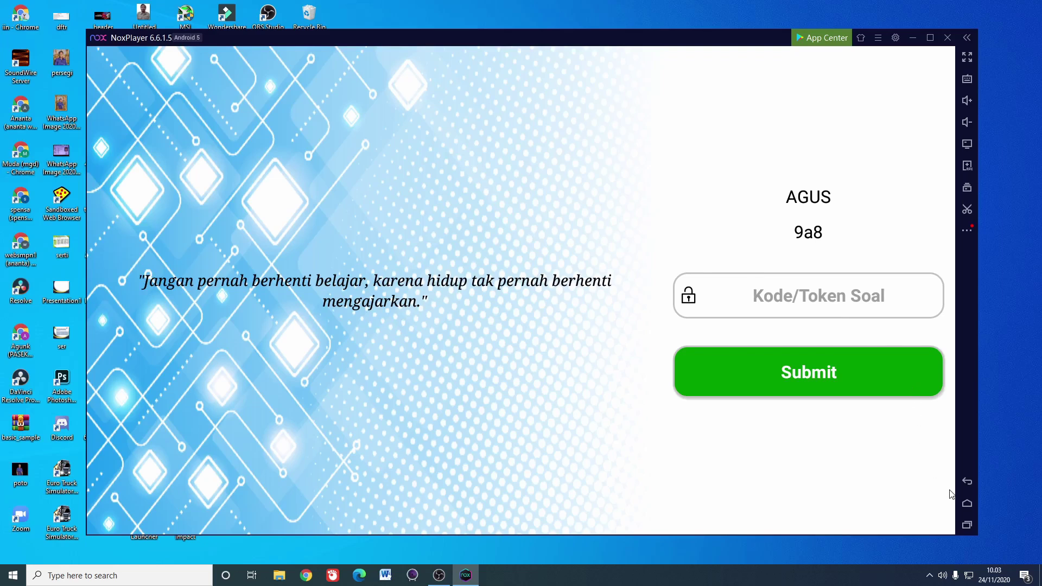
click(906, 382)
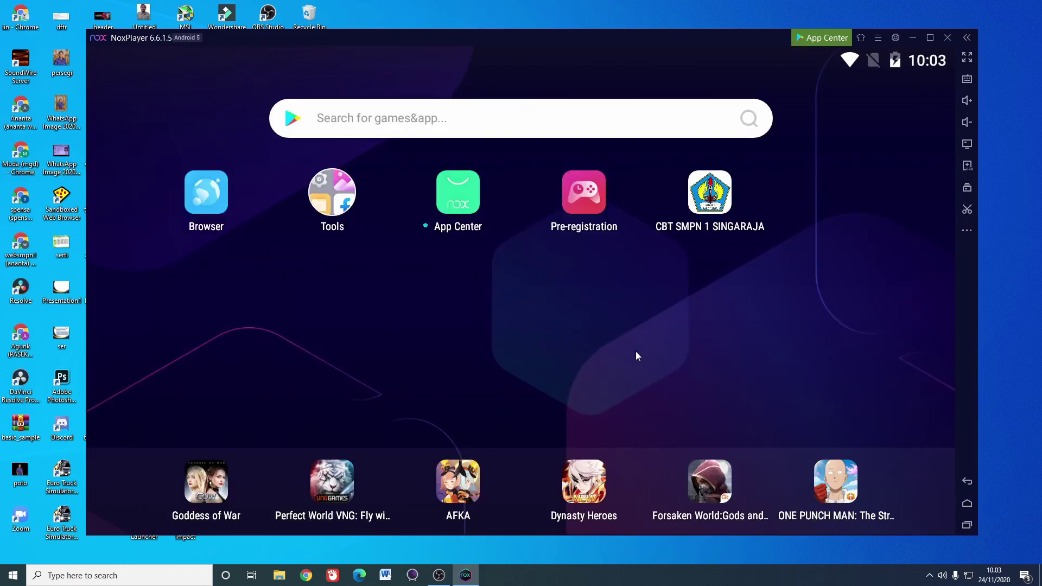